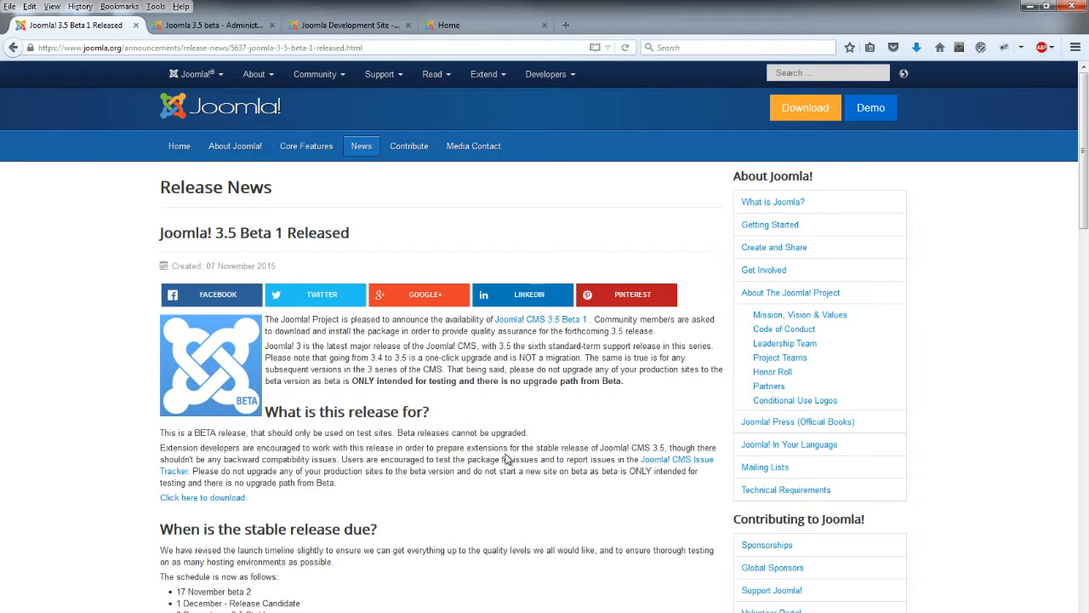
Scroll the Joomla 3.5 Beta 1 release article down to the 'What's new in Joomla 3.5' heading
scroll(400, 476, "down", 5)
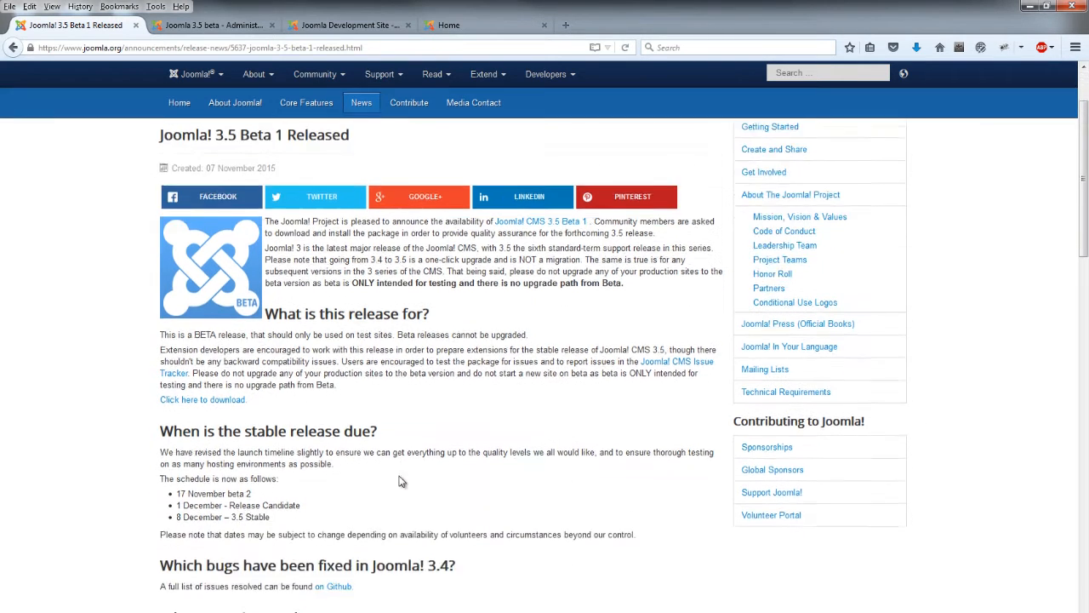
scroll(400, 476, "down", 1)
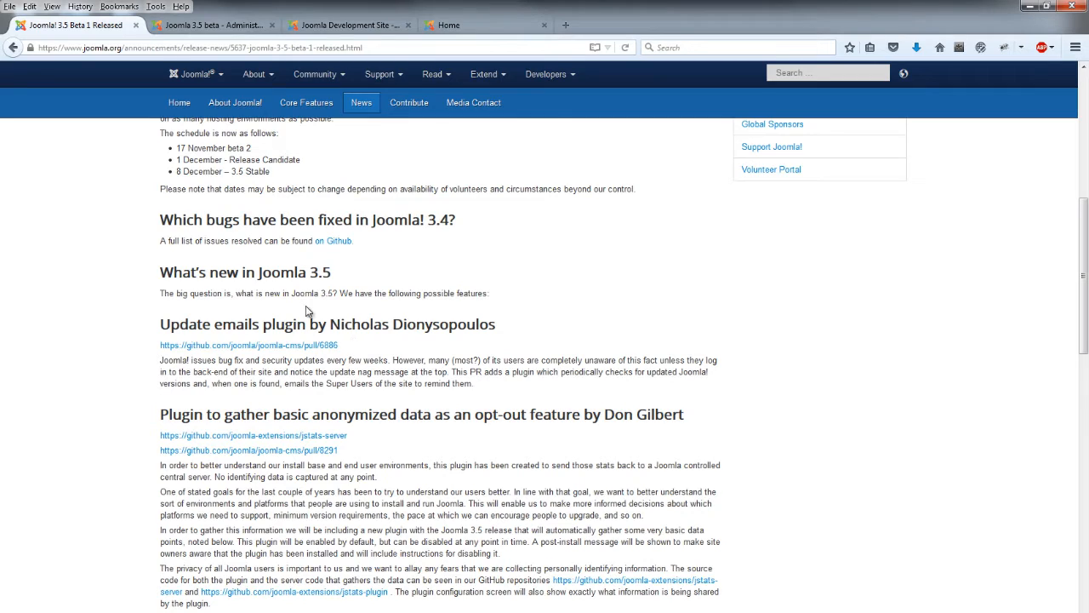
Log in to the Joomla 3.5 beta administrator with the admin username and its password
left_click(241, 29)
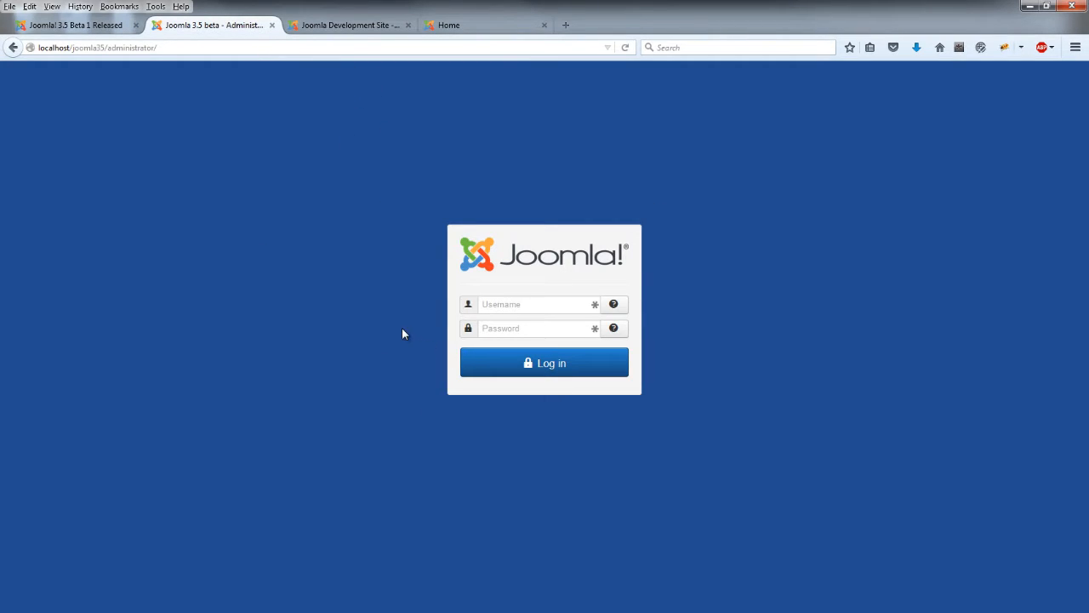
left_click(350, 26)
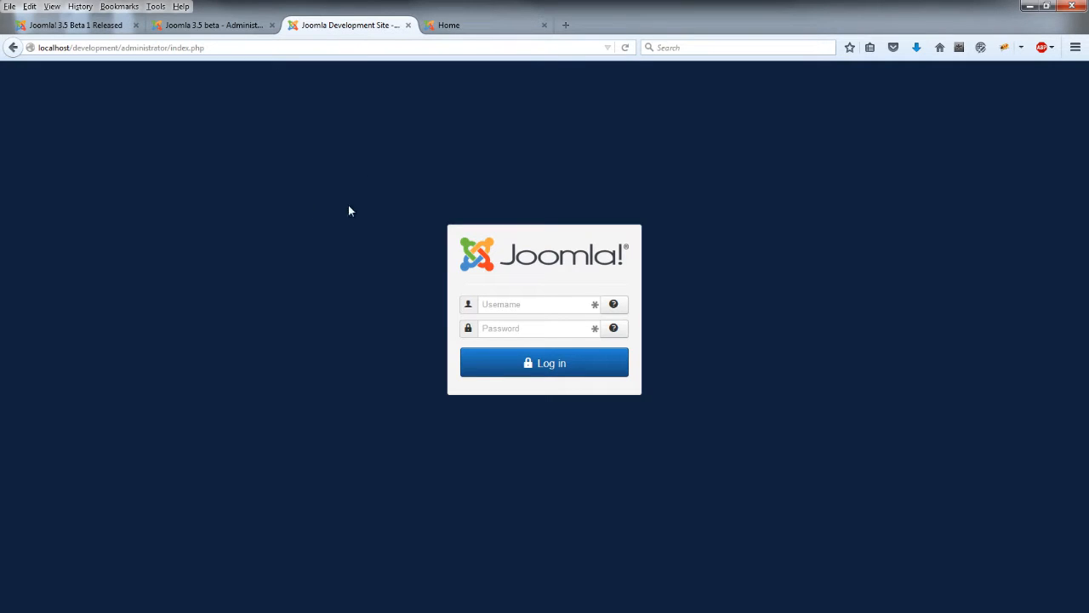
left_click(213, 24)
left_click(564, 304)
type("adm")
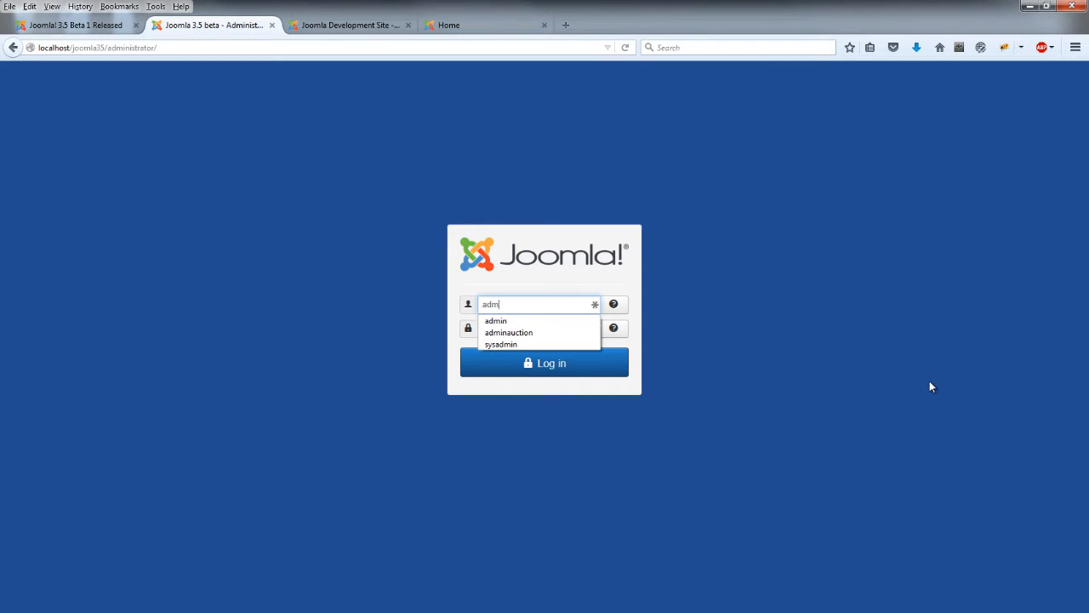
type("in")
key("Tab")
type("ad••••")
key("Return")
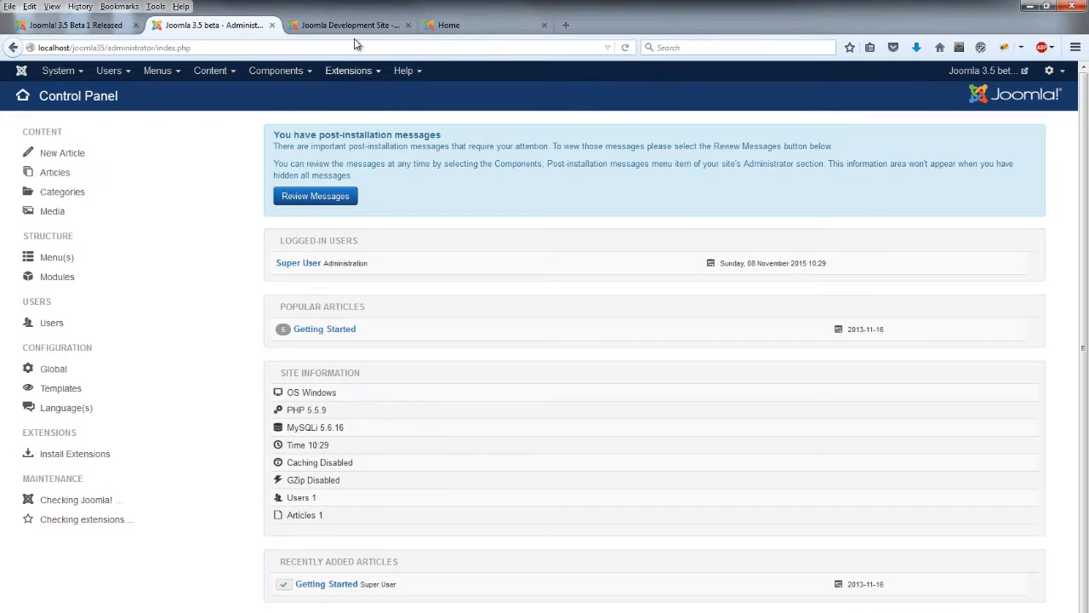
Attempt the Development Site administrator login with the admin username and password
left_click(351, 25)
left_click(559, 306)
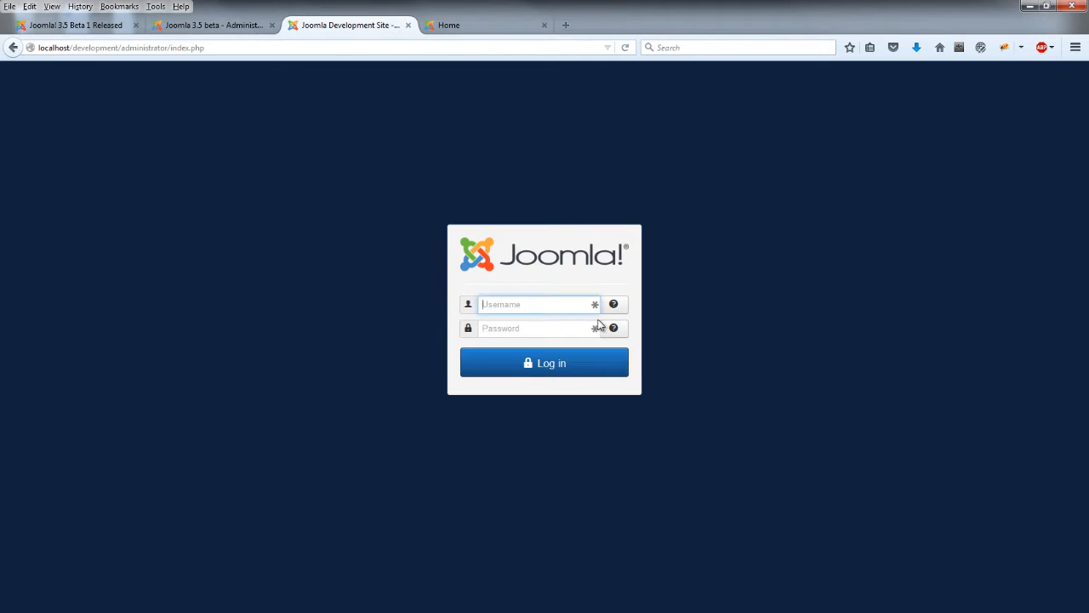
type("admin")
key("Tab")
type("•••••••")
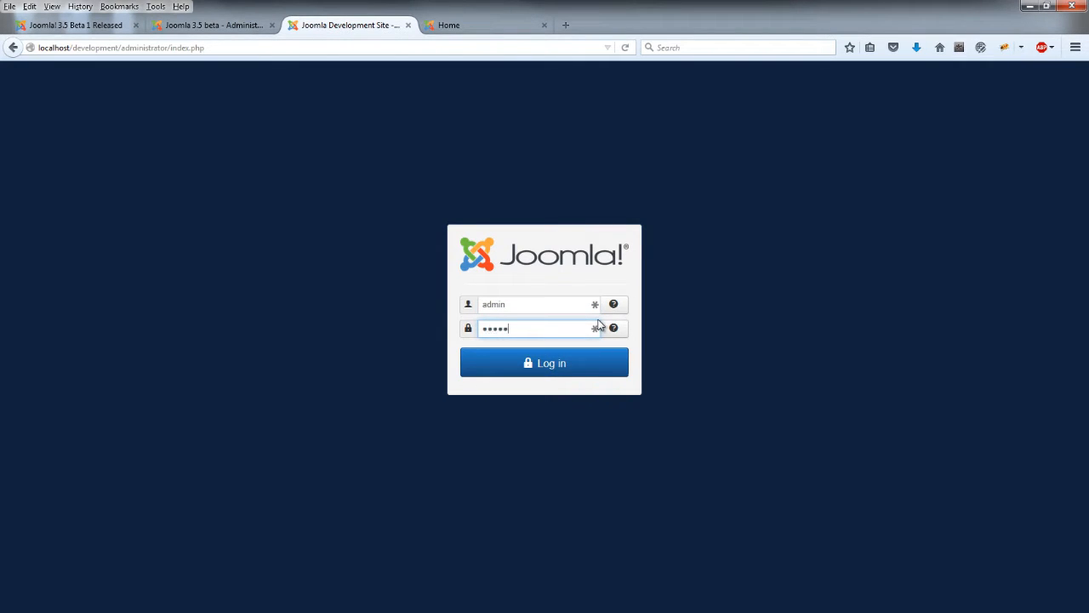
key("Return")
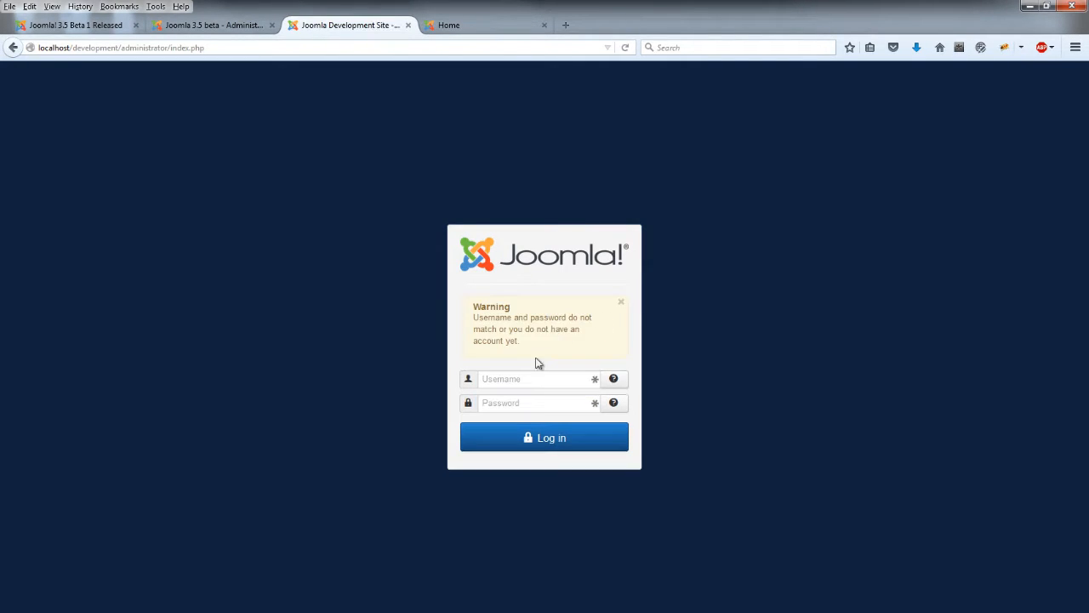
Retry the Development Site login after the warning, then return to the 3.5 beta Control Panel
left_click(531, 376)
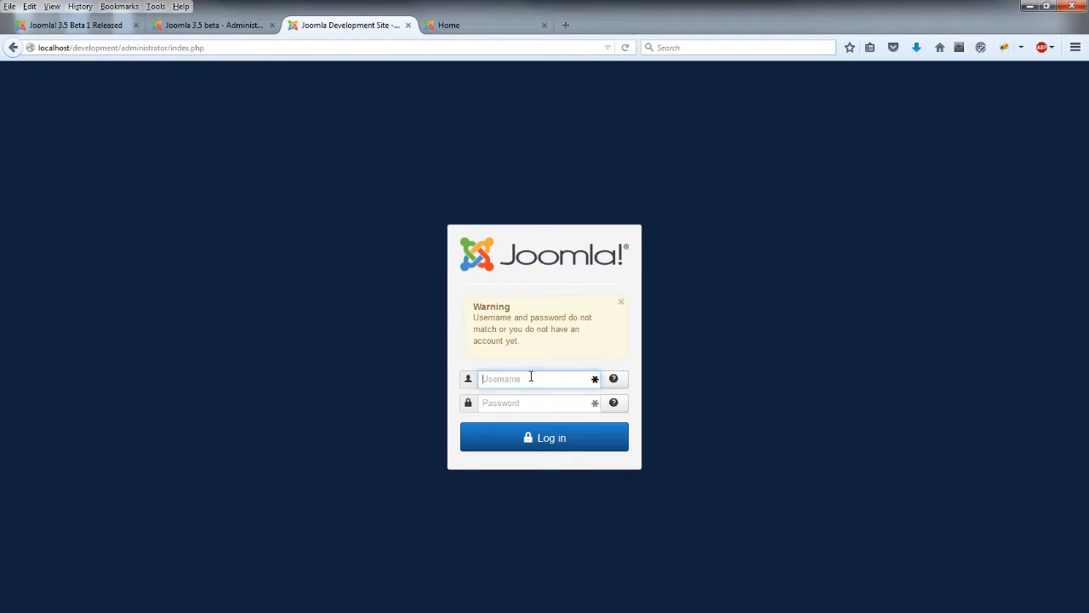
left_click(622, 303)
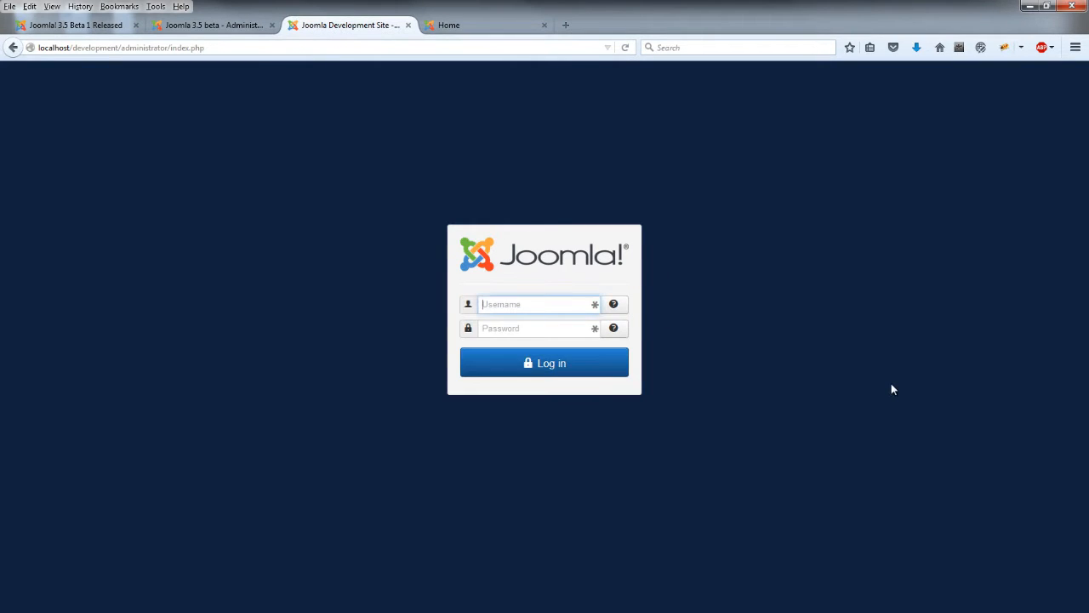
type("admin")
key("Tab")
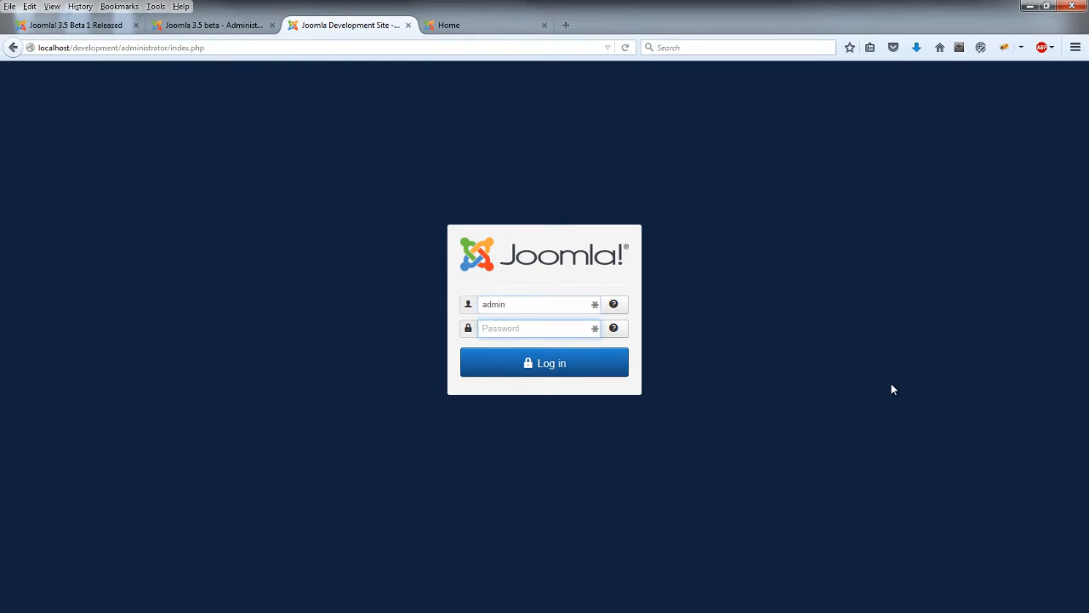
type("ad")
key("BackSpace")
type("•••••")
key("Return")
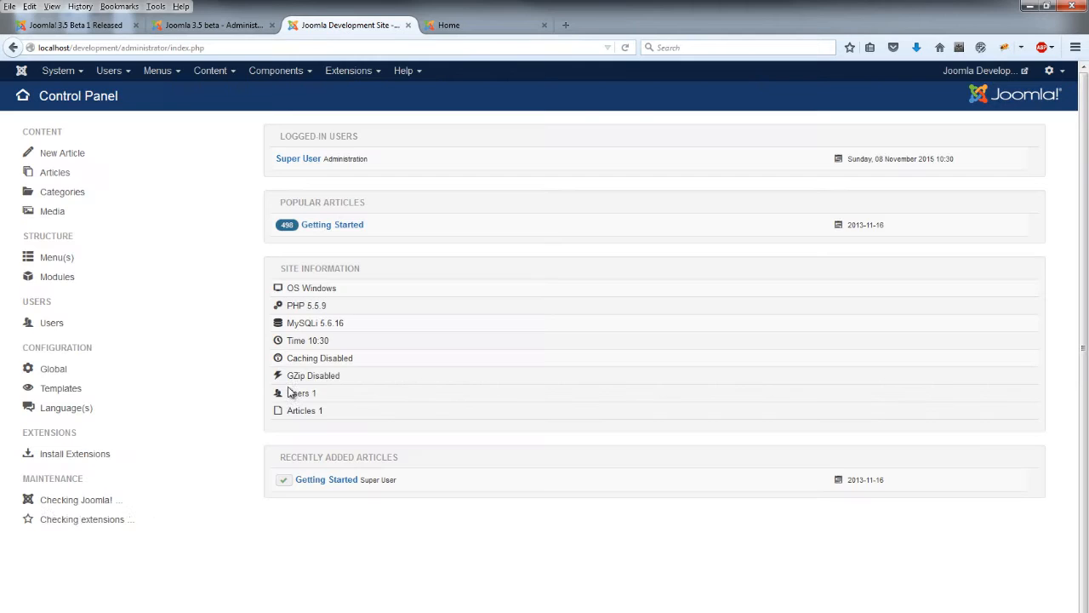
left_click(214, 26)
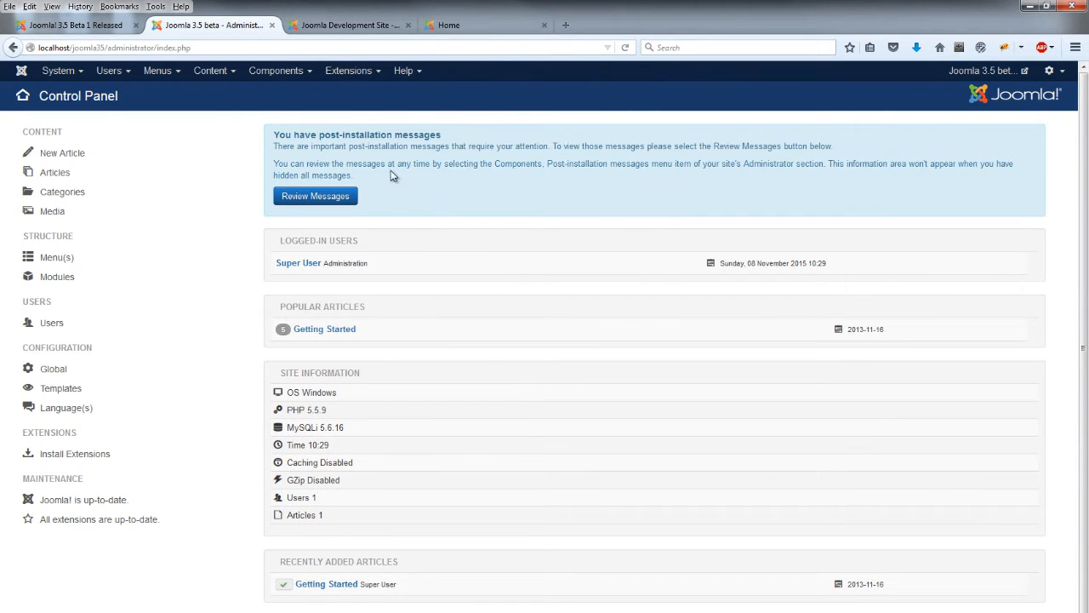
Open the Extensions > Plugins list on both the 3.5 beta and development sites
left_click(349, 71)
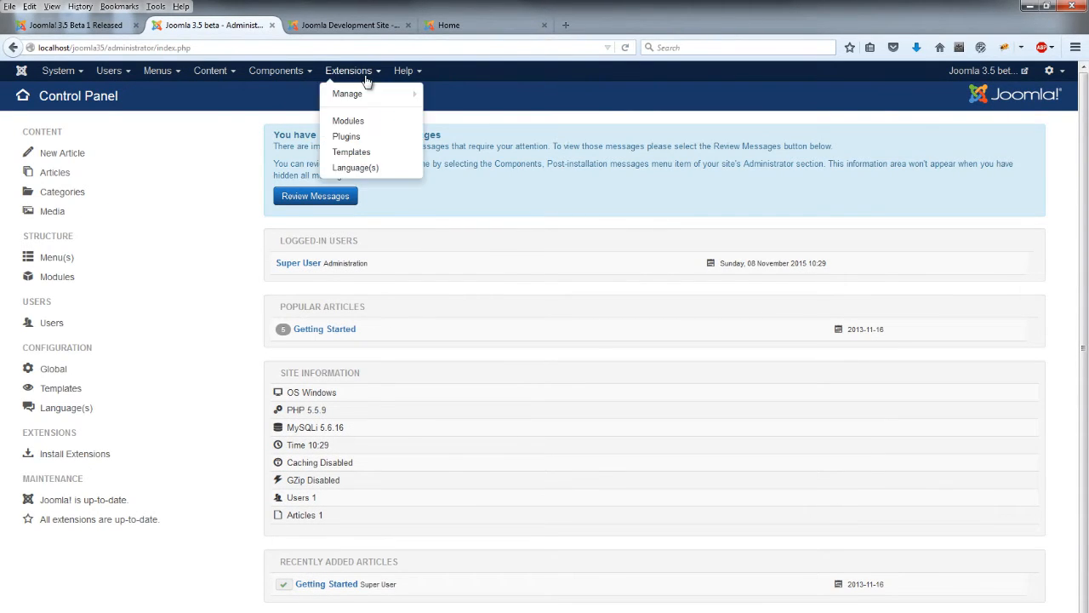
left_click(364, 137)
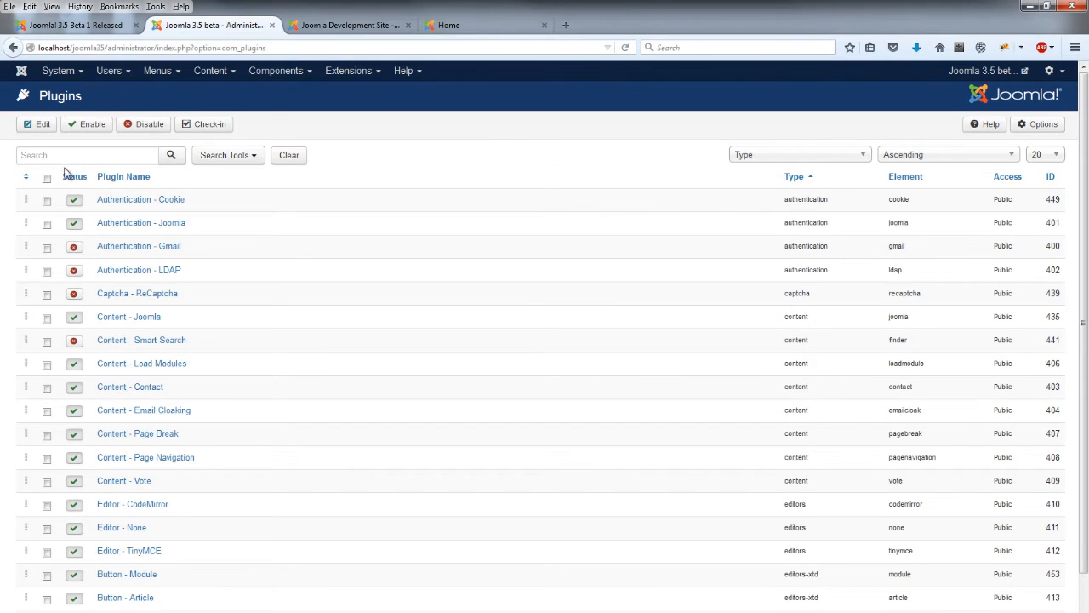
left_click(340, 25)
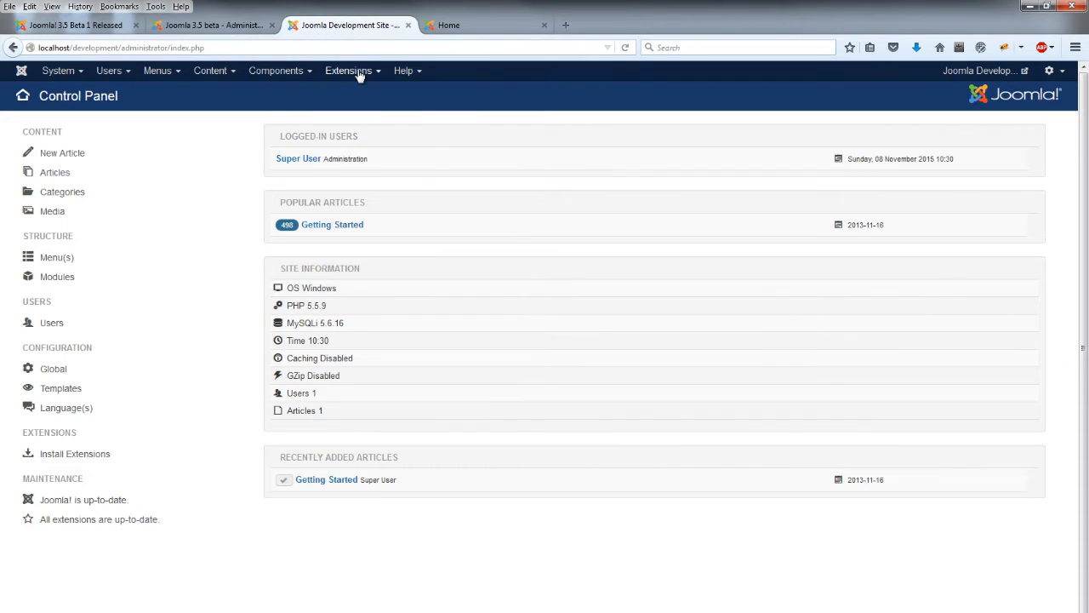
left_click(350, 71)
left_click(349, 121)
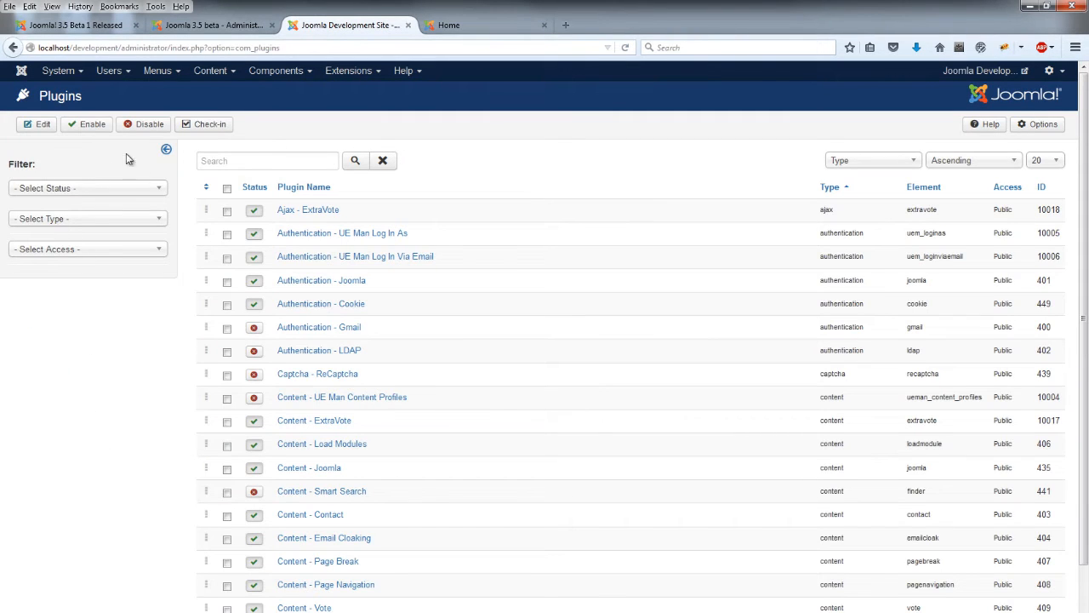
left_click(166, 149)
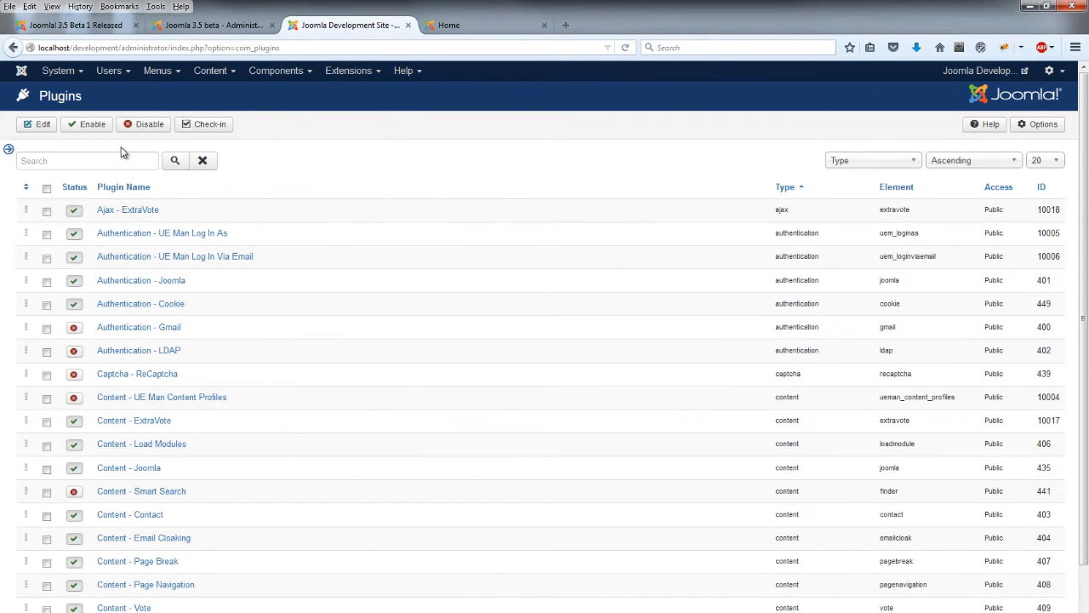
left_click(10, 153)
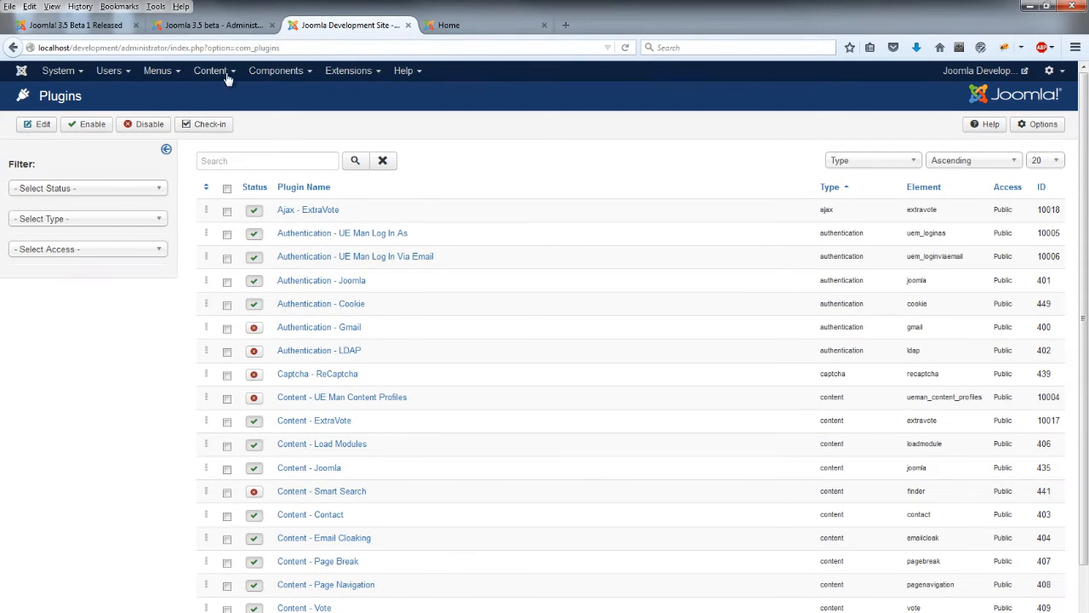
Filter the 3.5 beta plugins list to the 'system' type via Search Tools
left_click(228, 25)
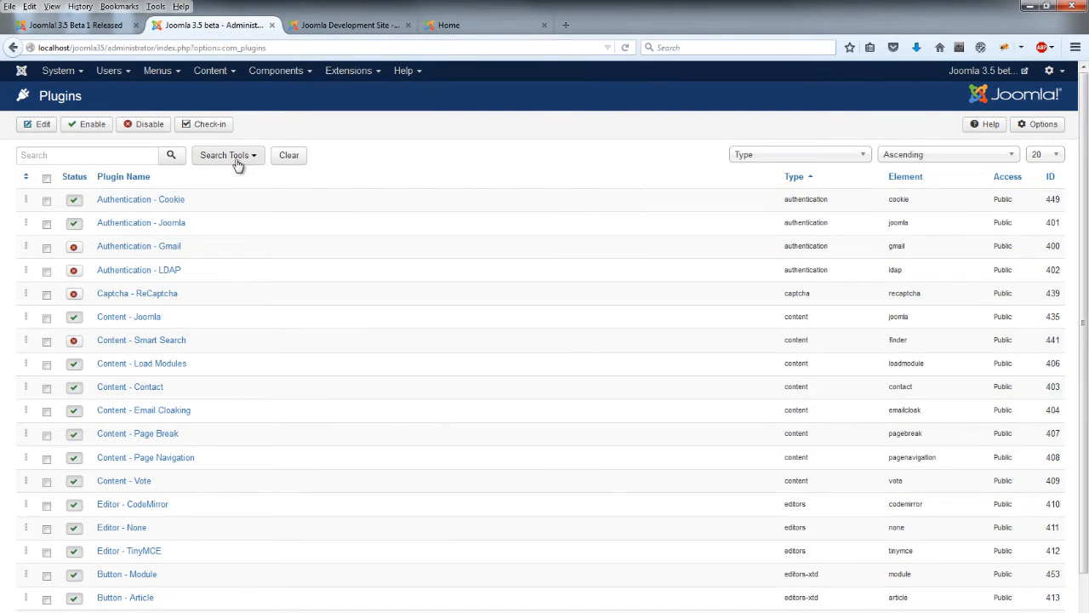
left_click(253, 161)
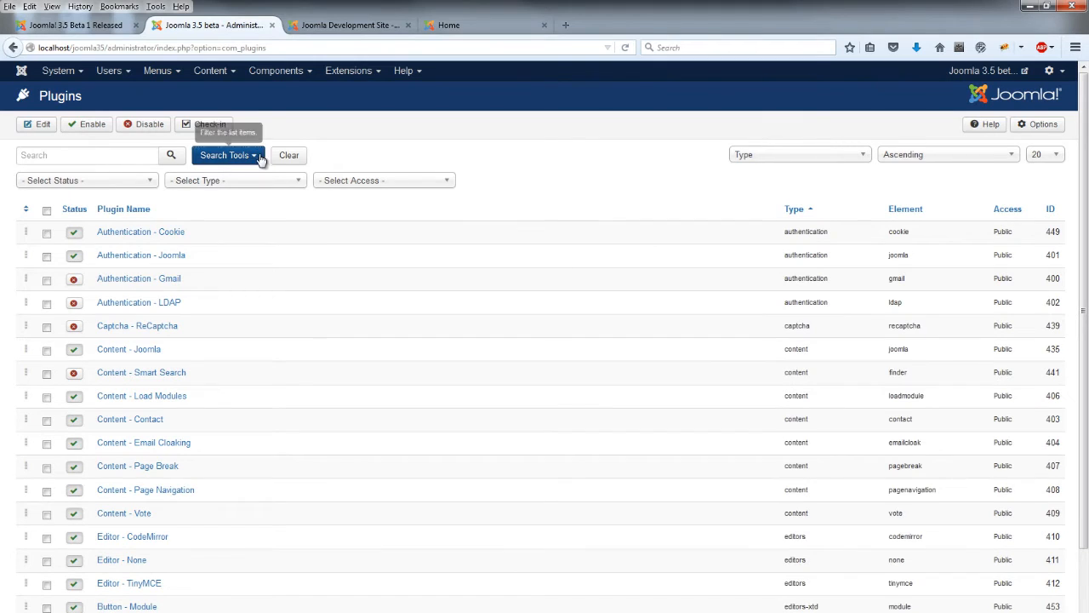
left_click(273, 184)
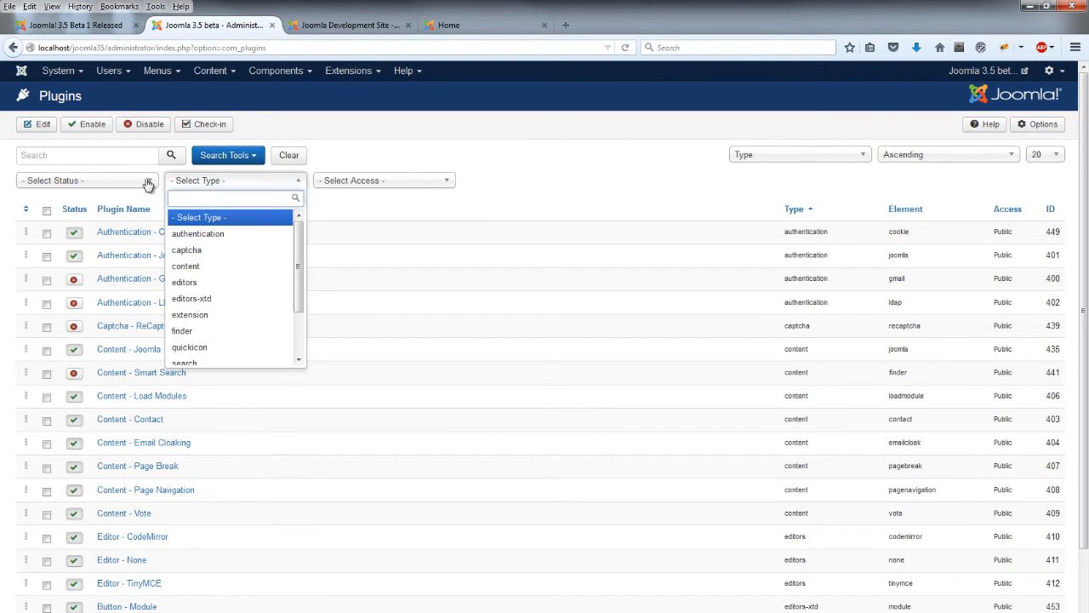
left_click_drag(298, 259, 299, 311)
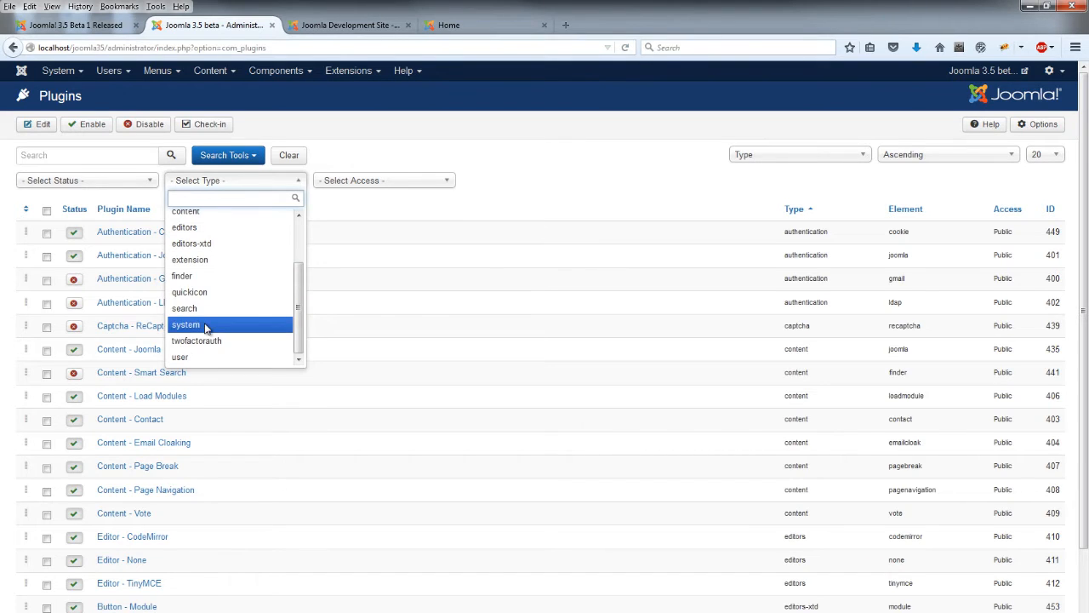
left_click(205, 326)
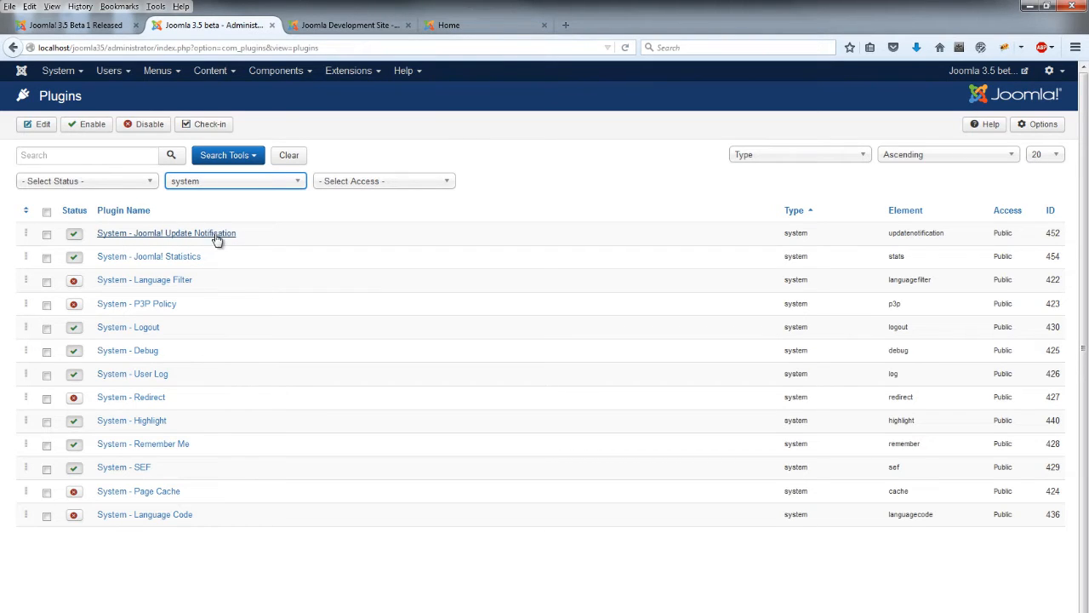
Inspect the Joomla! Update Notification plugin's Super User Emails field, close unsaved, and return to the article
left_click(206, 235)
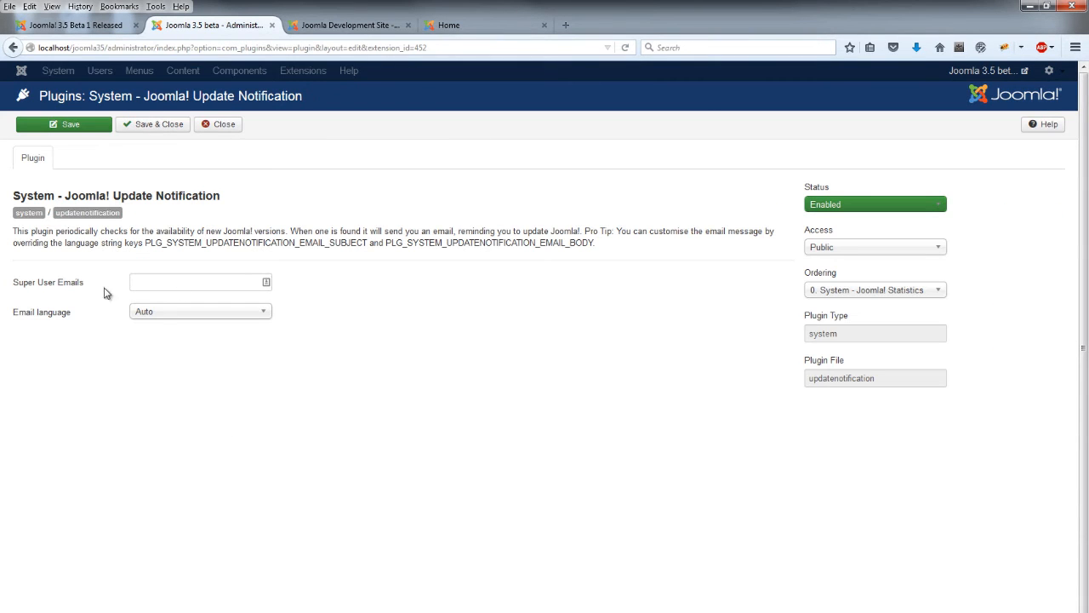
left_click(148, 285)
left_click(220, 125)
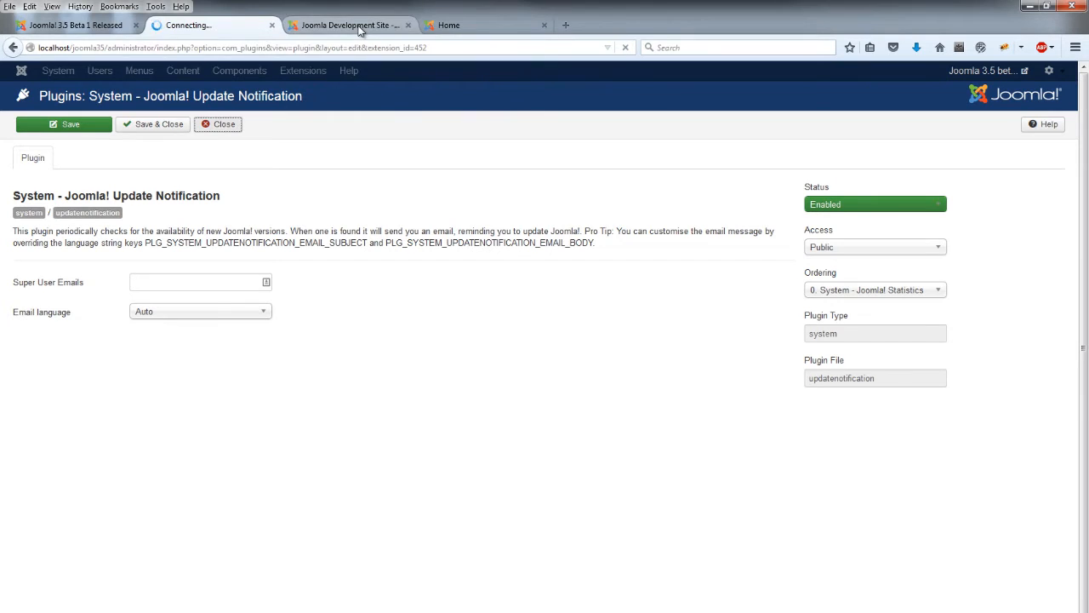
left_click(85, 28)
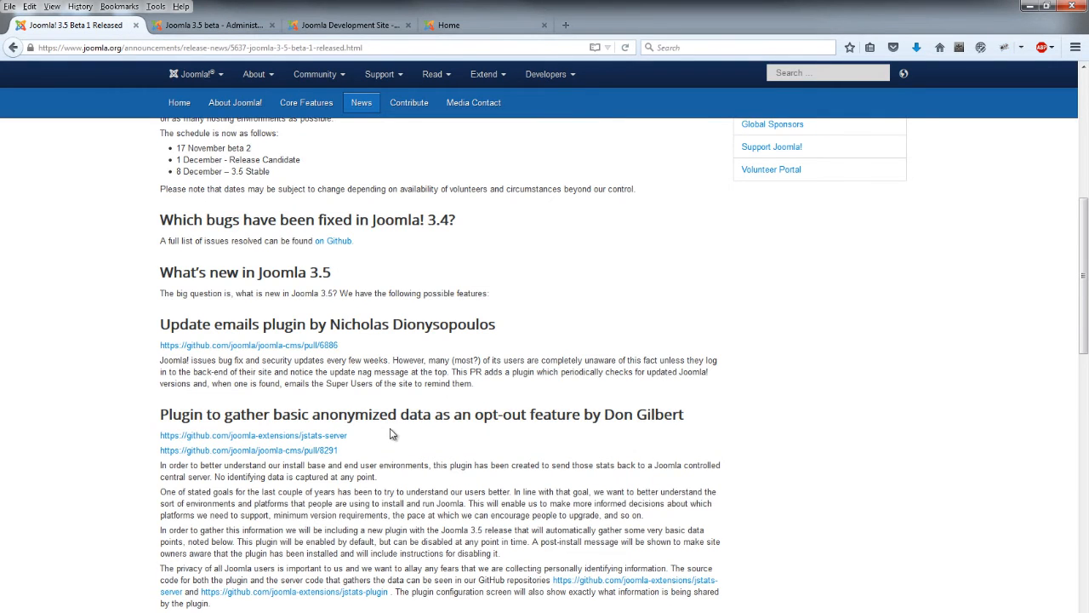
Scroll the release article past the anonymized data plugin section toward 'Count items'
scroll(392, 430, "down", 3)
scroll(392, 430, "down", 2)
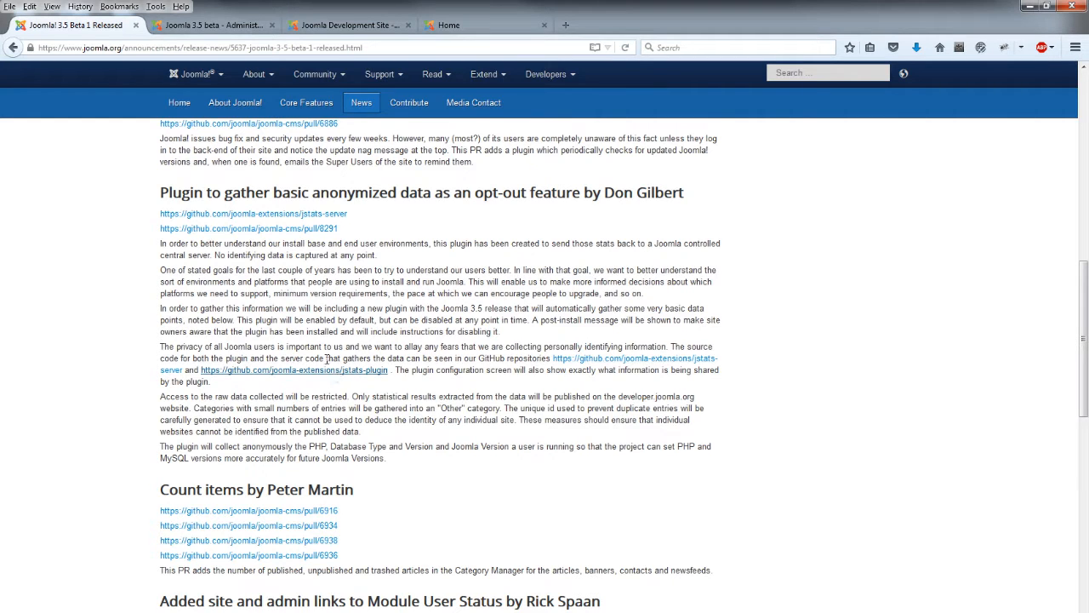
Review the Joomla! Statistics plugin, keeping status Enabled and inspecting its stats Url, then close unsaved
left_click(248, 31)
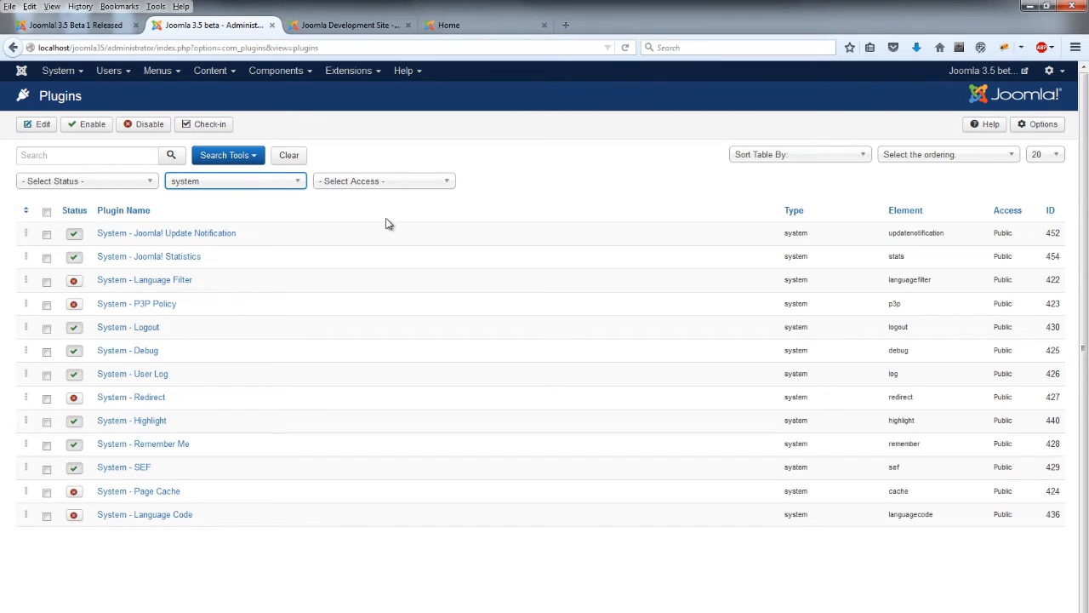
left_click(167, 264)
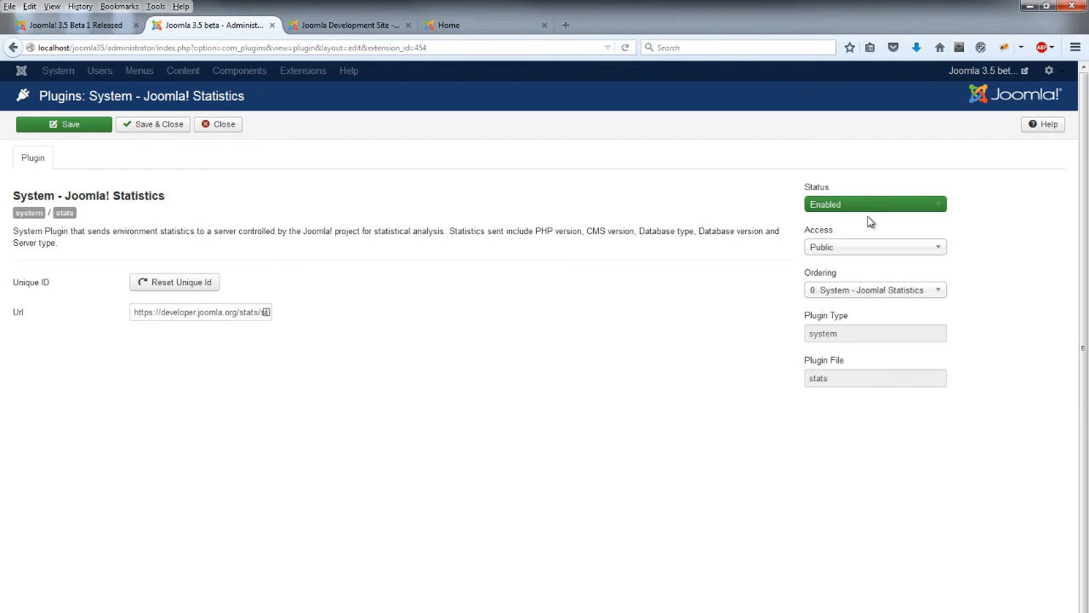
left_click(917, 208)
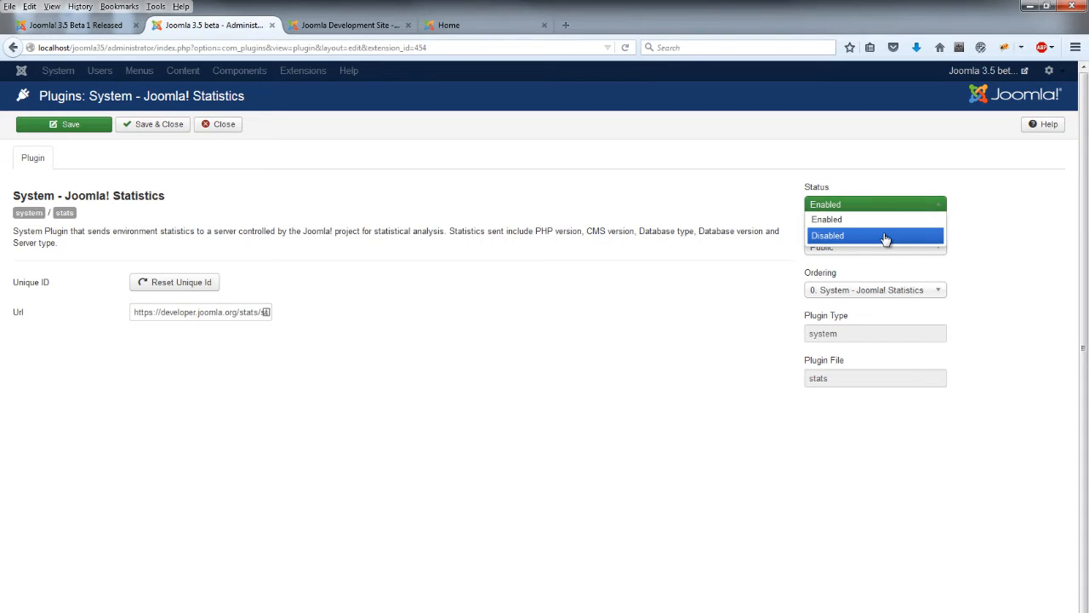
left_click(400, 311)
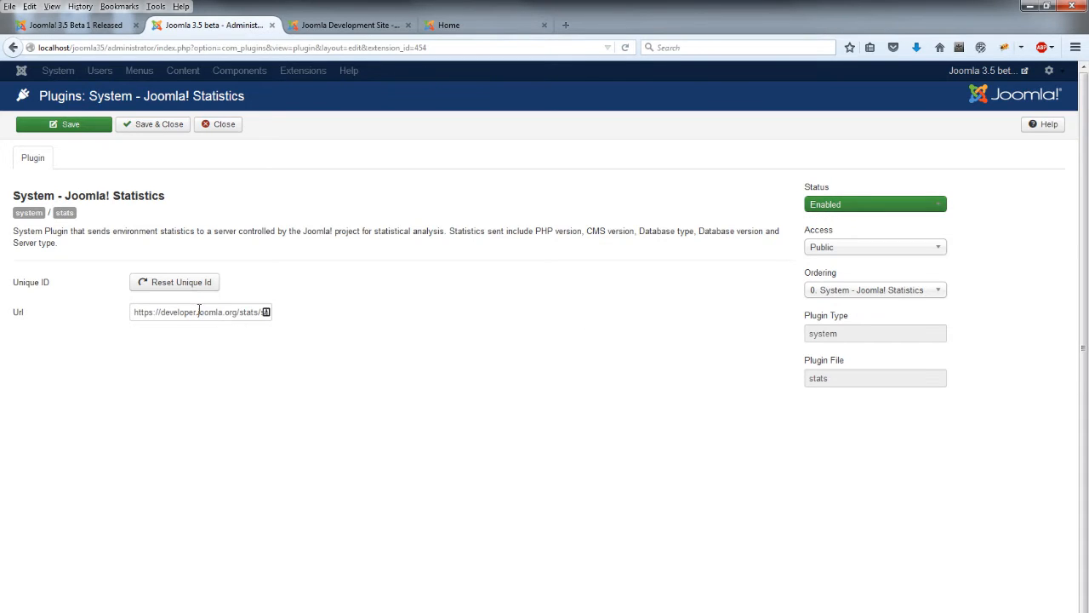
left_click_drag(199, 310, 311, 309)
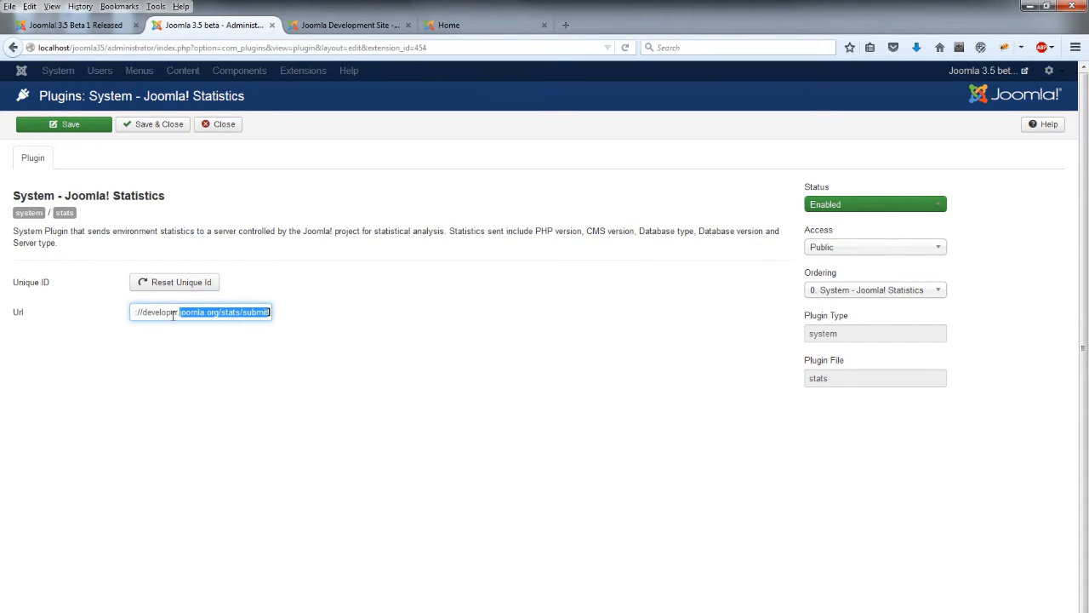
left_click_drag(179, 313, 93, 309)
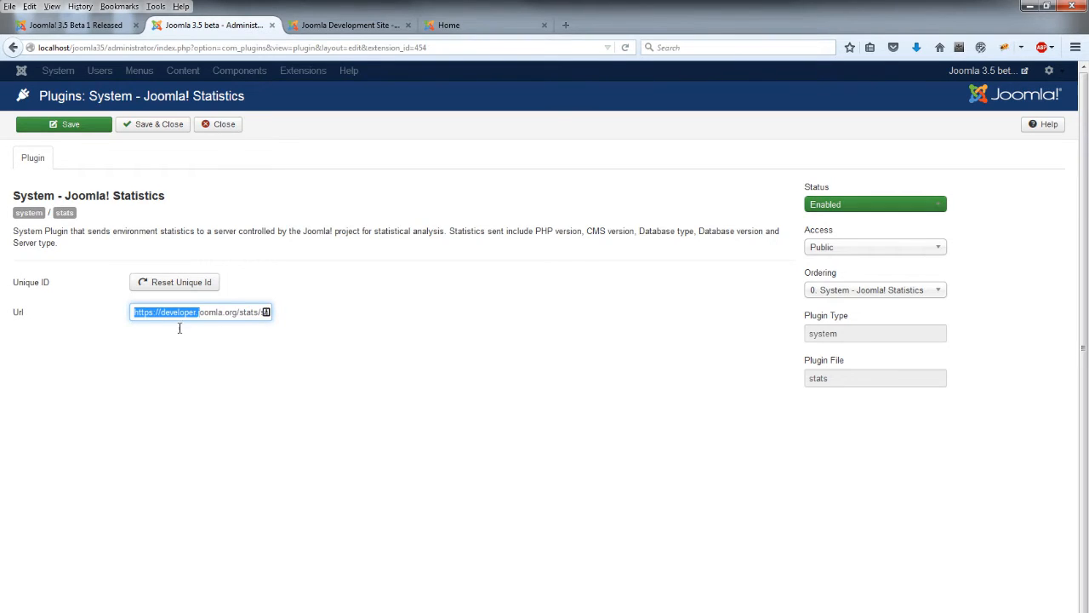
left_click_drag(241, 312, 309, 312)
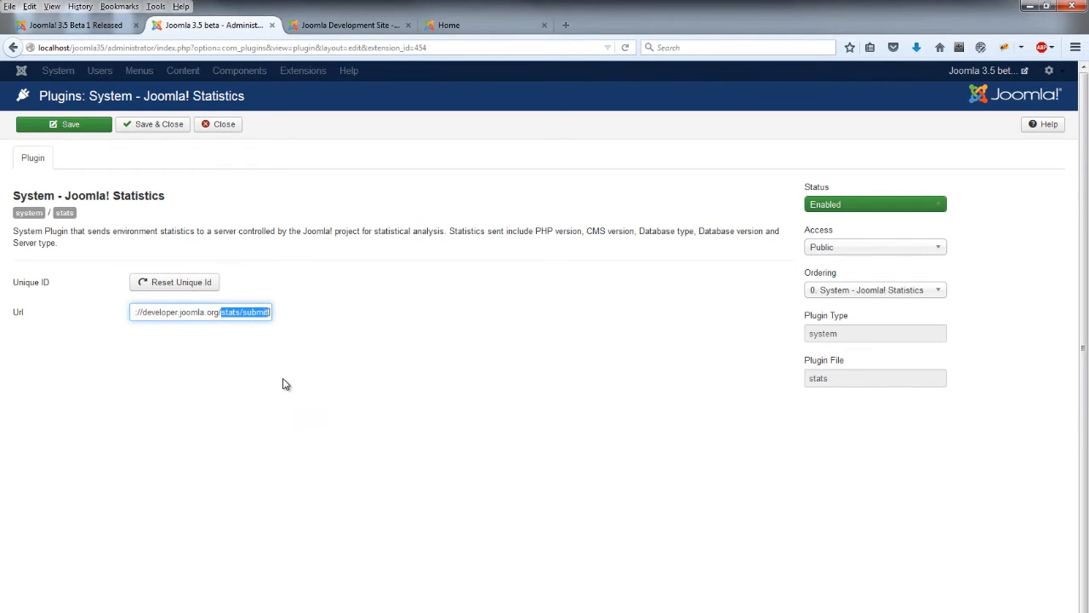
left_click(231, 311)
left_click(218, 126)
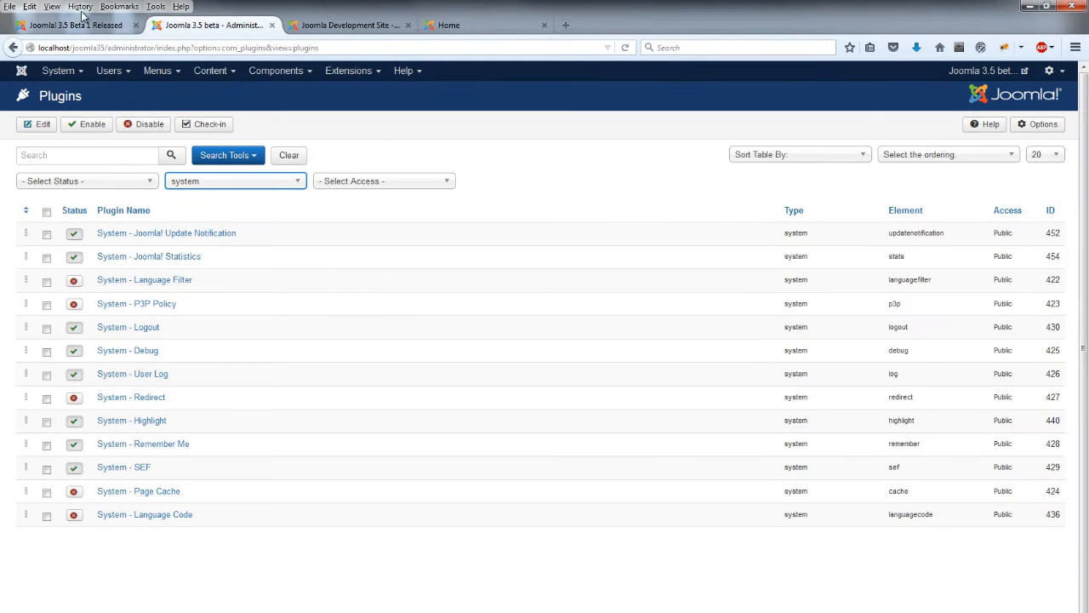
left_click(85, 24)
scroll(385, 375, "down", 2)
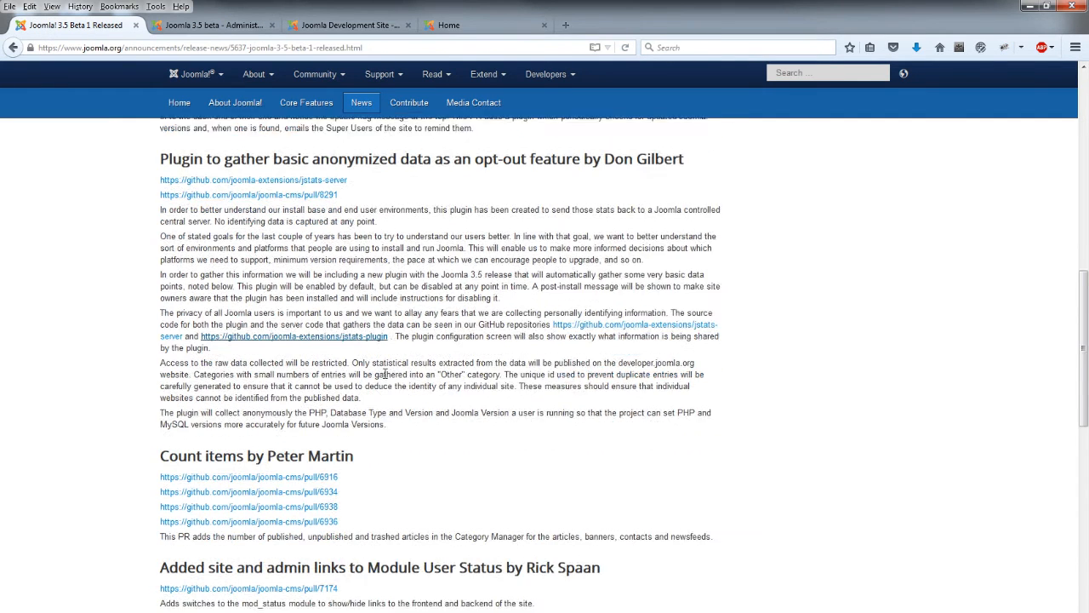
scroll(386, 374, "down", 4)
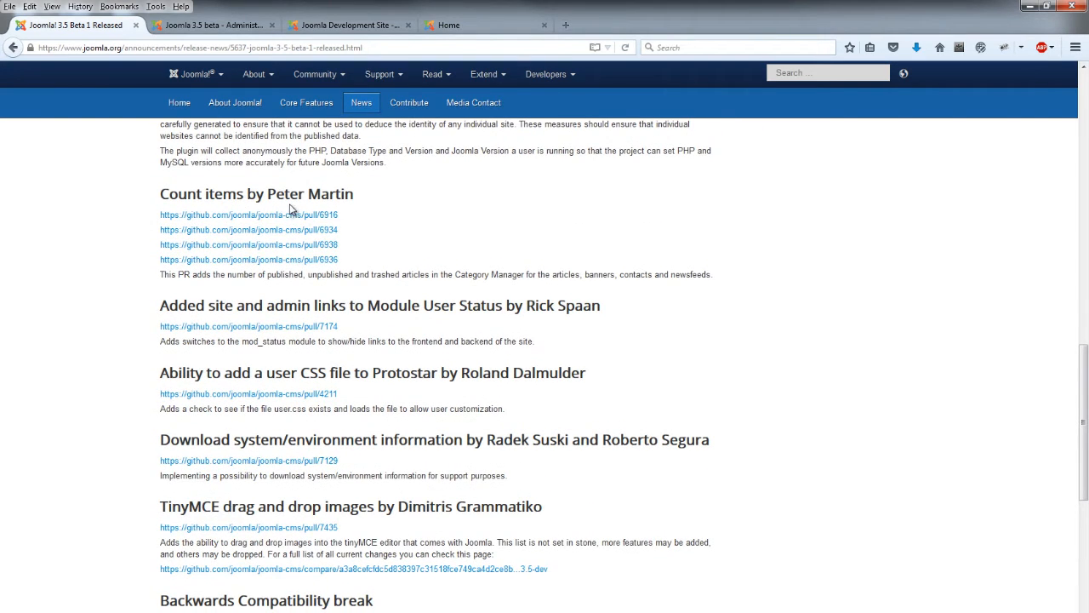
left_click(252, 28)
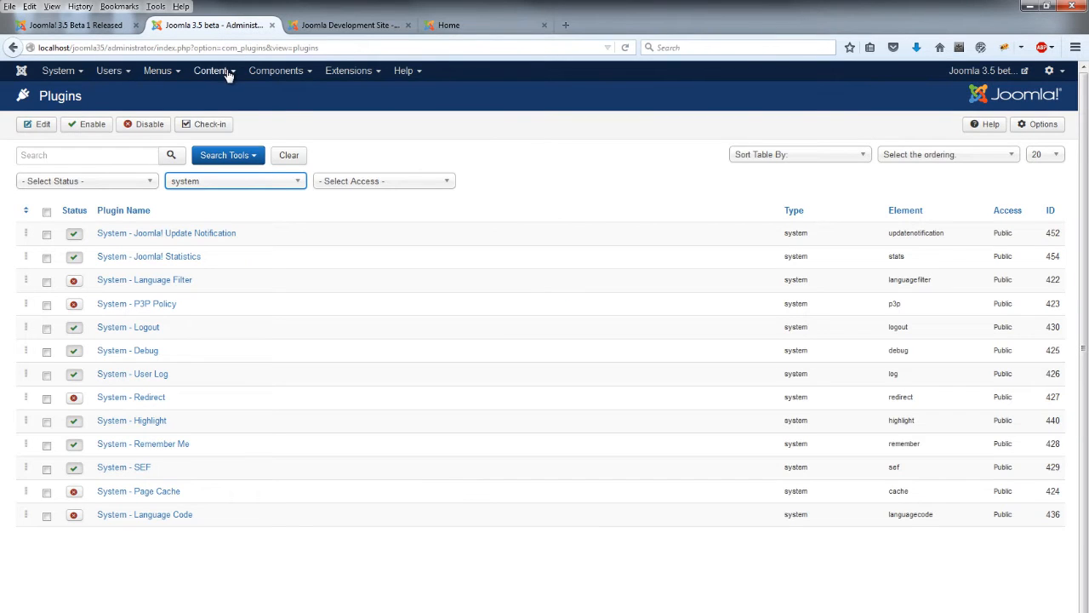
Compare Content > Categories on both sites, seeing item counts only in 3.5, then return to the release notes
left_click(228, 73)
left_click(228, 109)
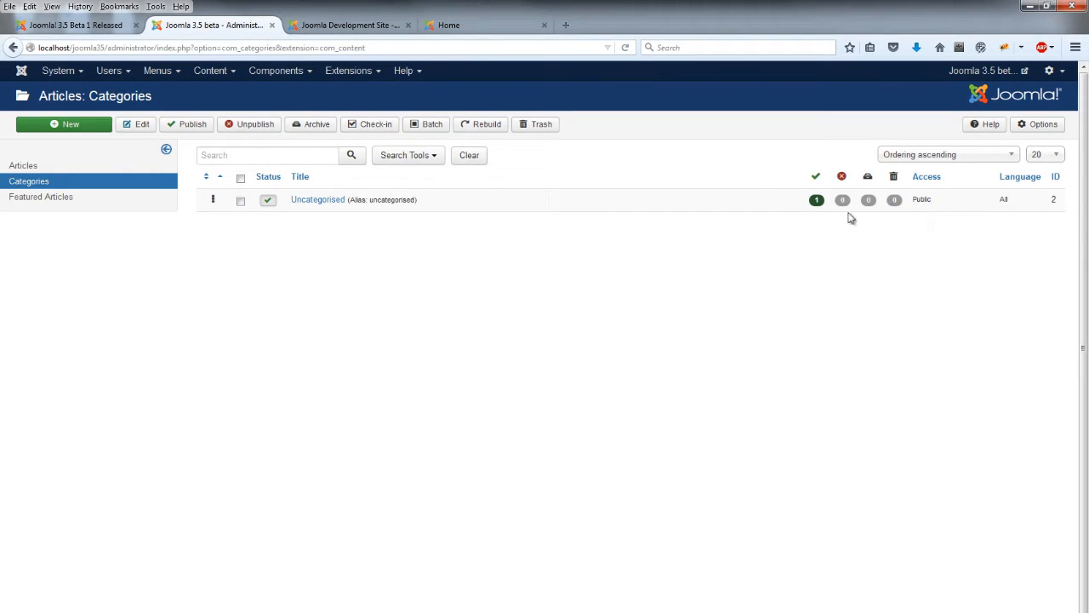
left_click(443, 25)
left_click(344, 27)
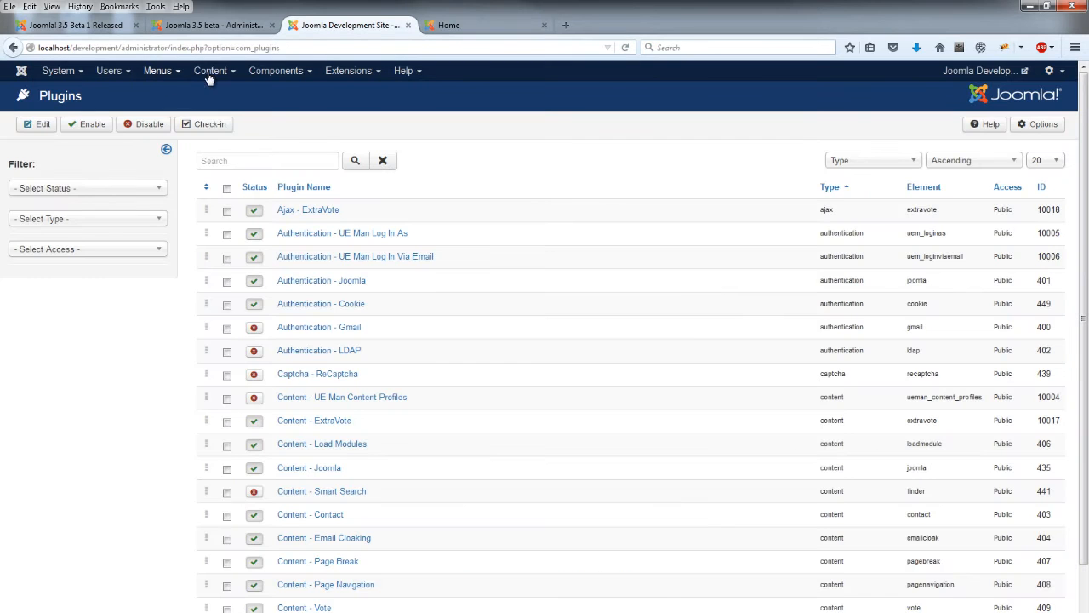
left_click(226, 73)
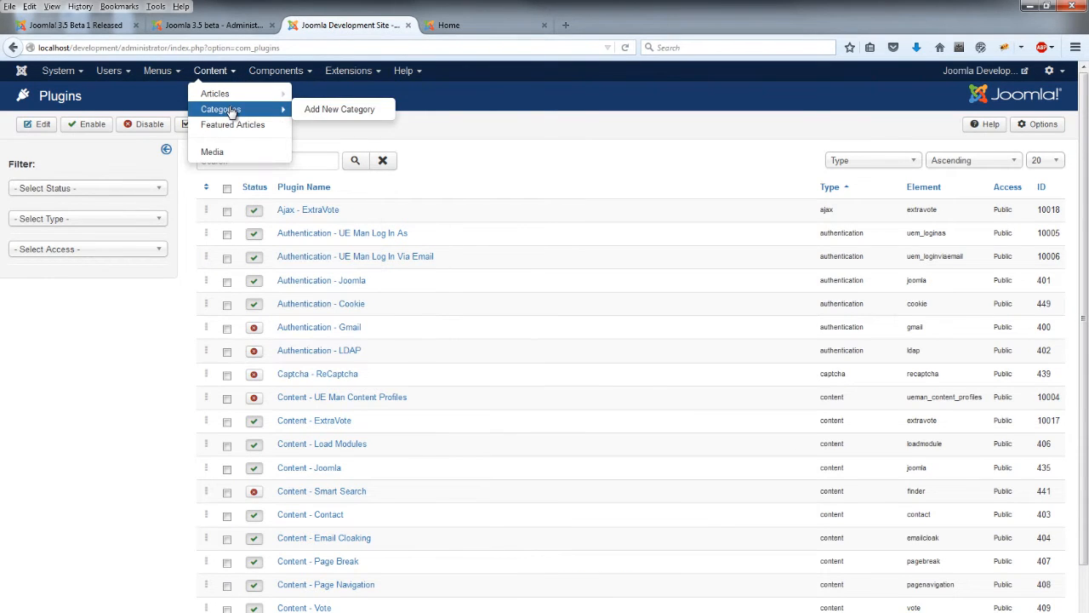
left_click(230, 110)
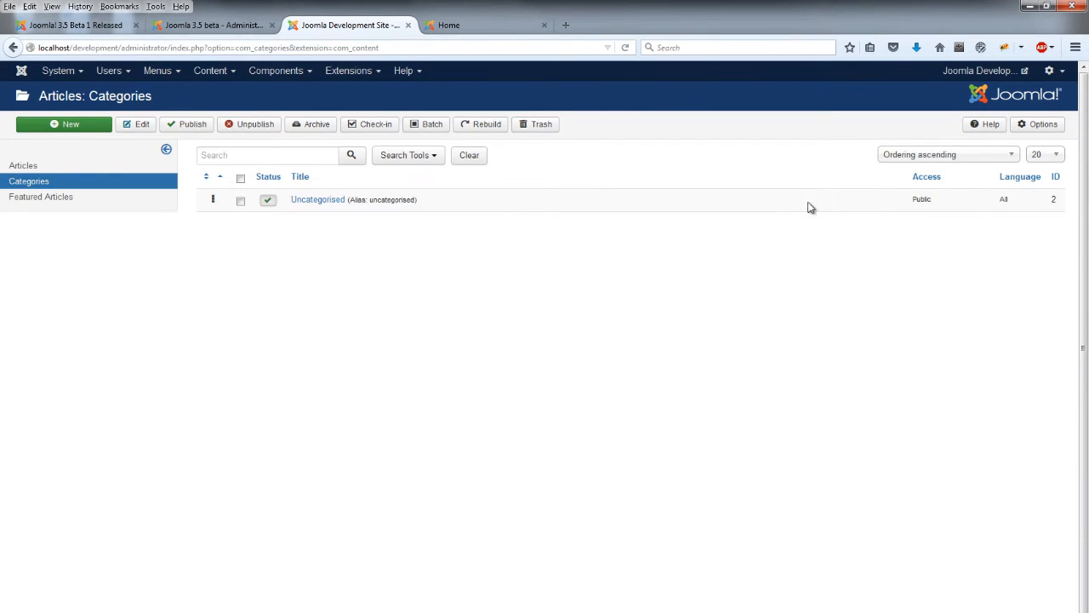
left_click(212, 25)
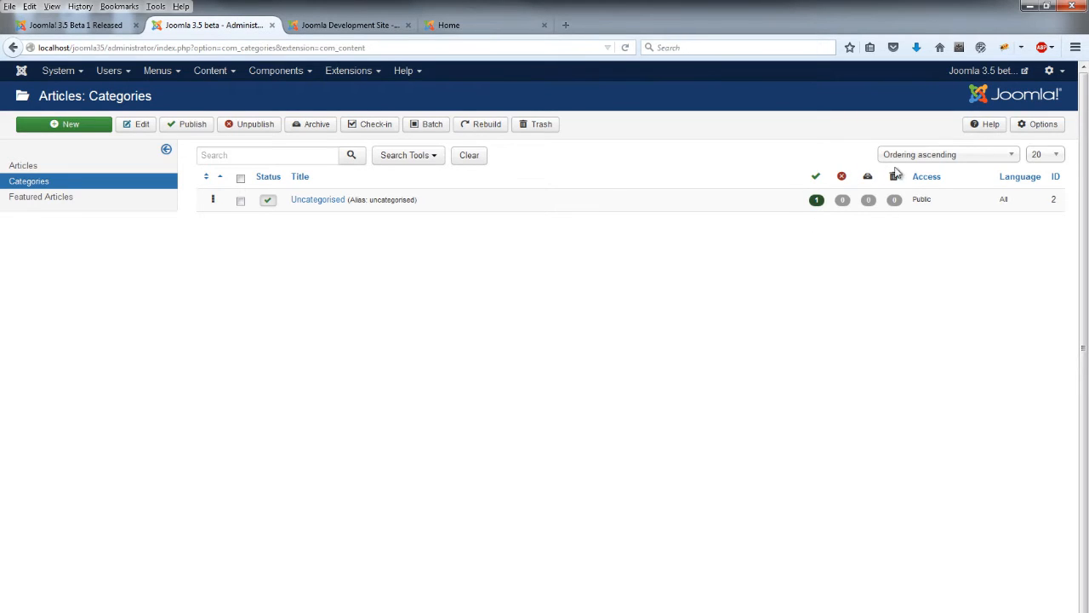
left_click(77, 26)
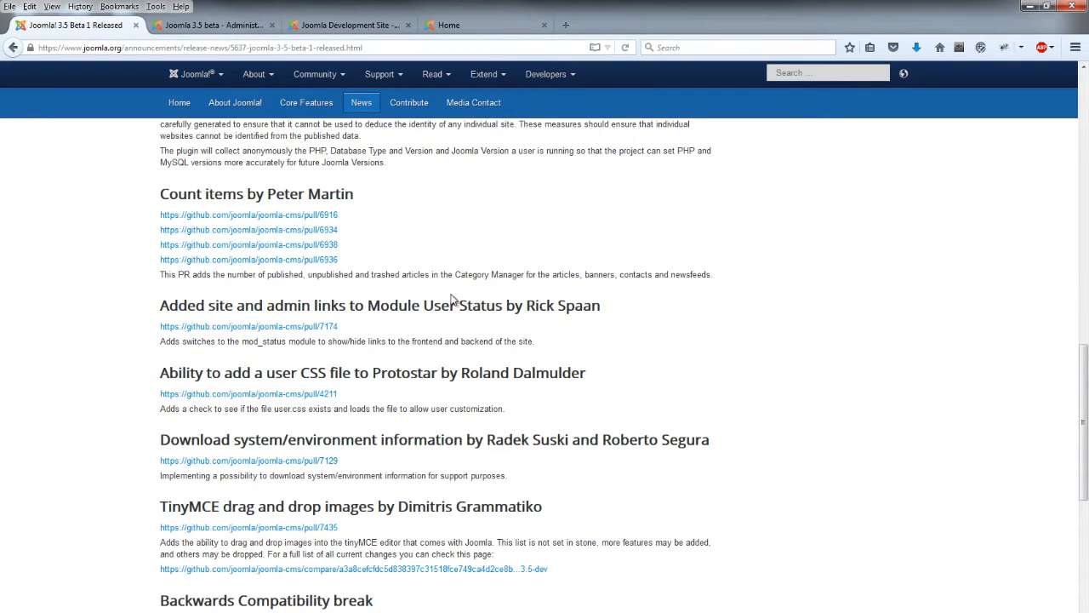
scroll(238, 315, "down", 2)
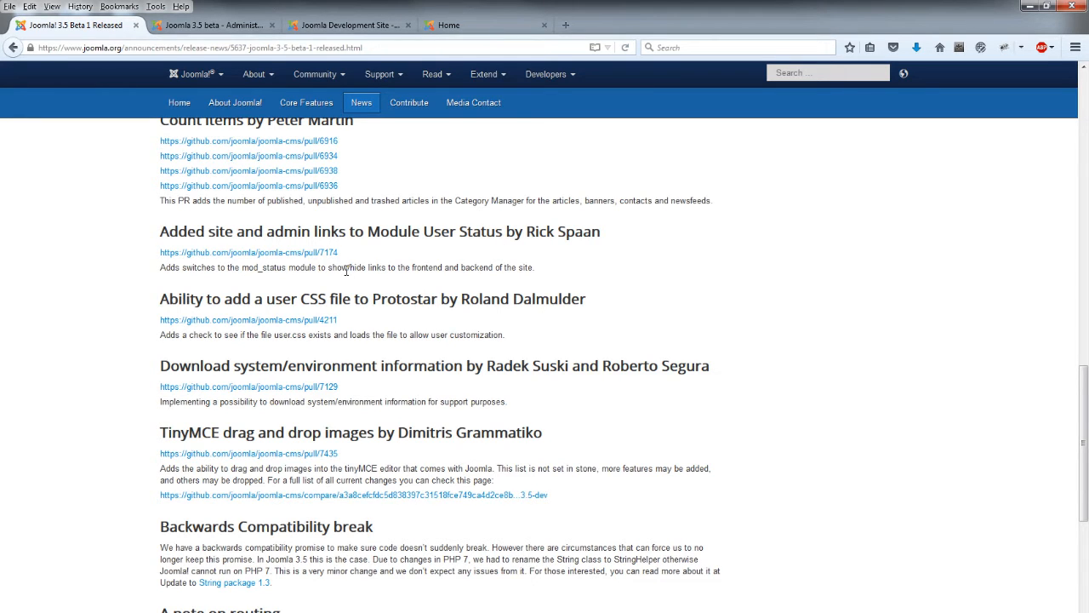
scroll(346, 270, "down", 3)
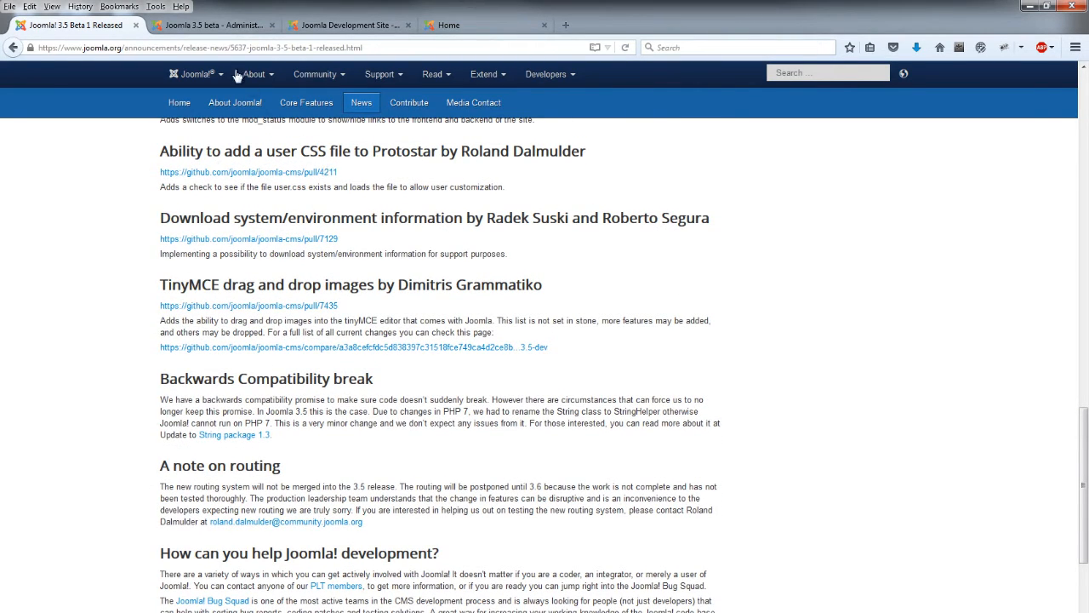
left_click(213, 25)
Open the Protostar template's files from Extensions > Templates and expand its css folder to template.css
mouse_move(354, 77)
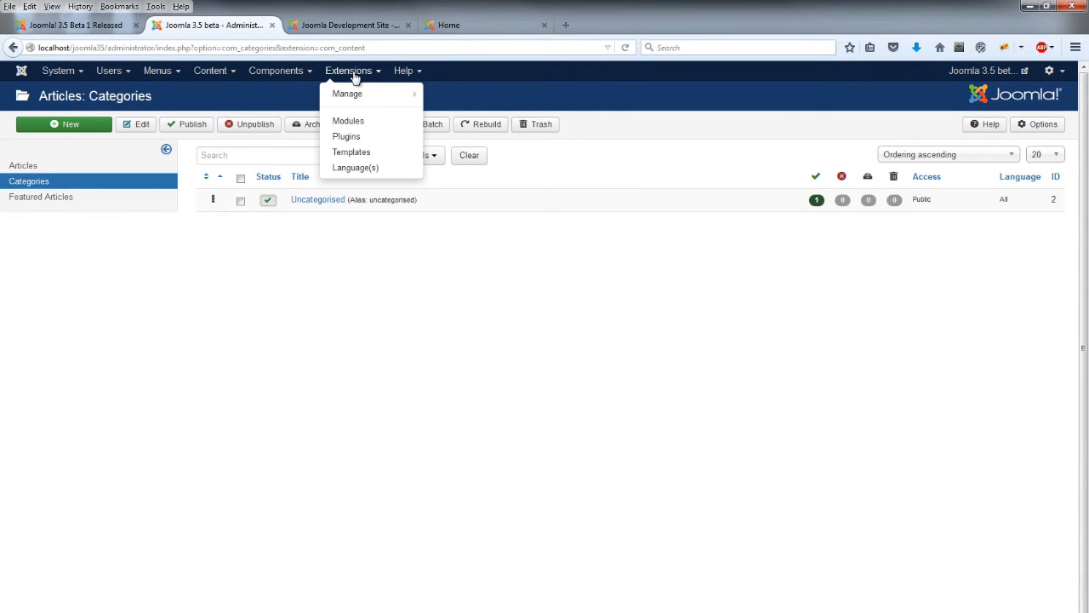
left_click(356, 152)
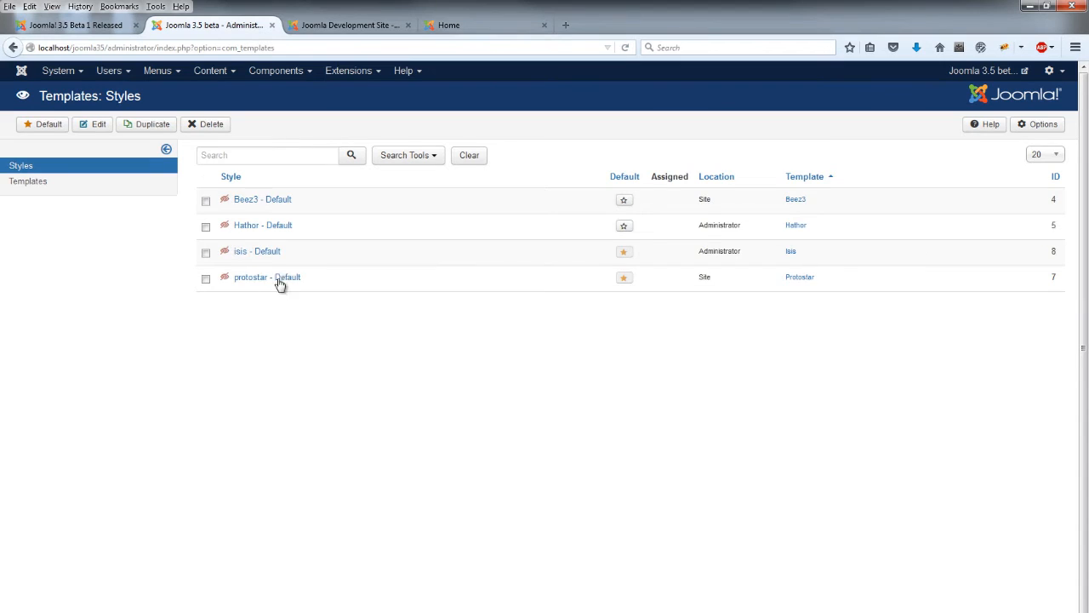
left_click(460, 24)
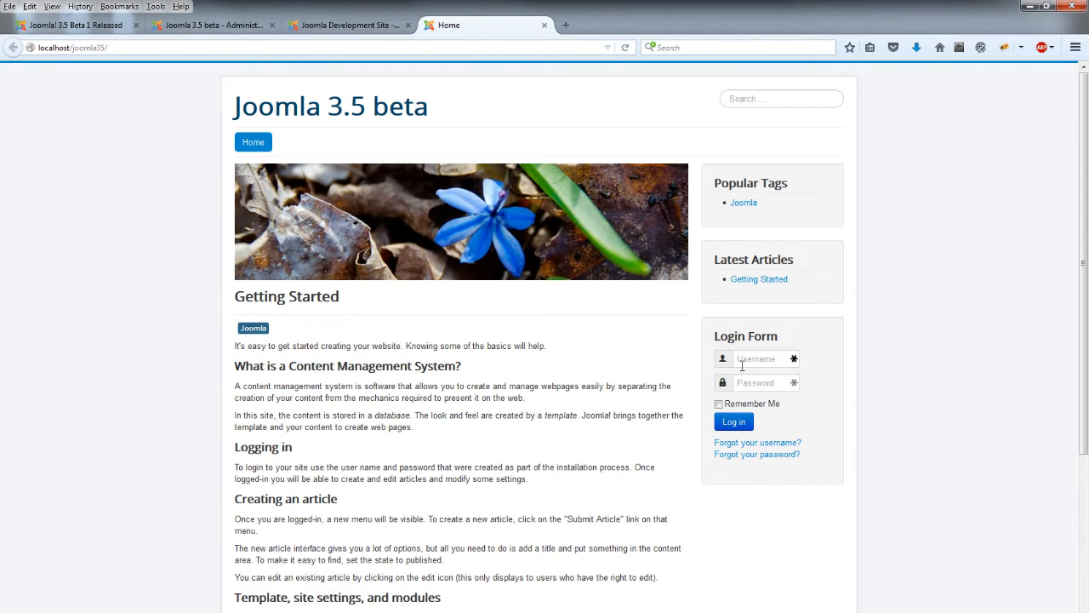
left_click(247, 29)
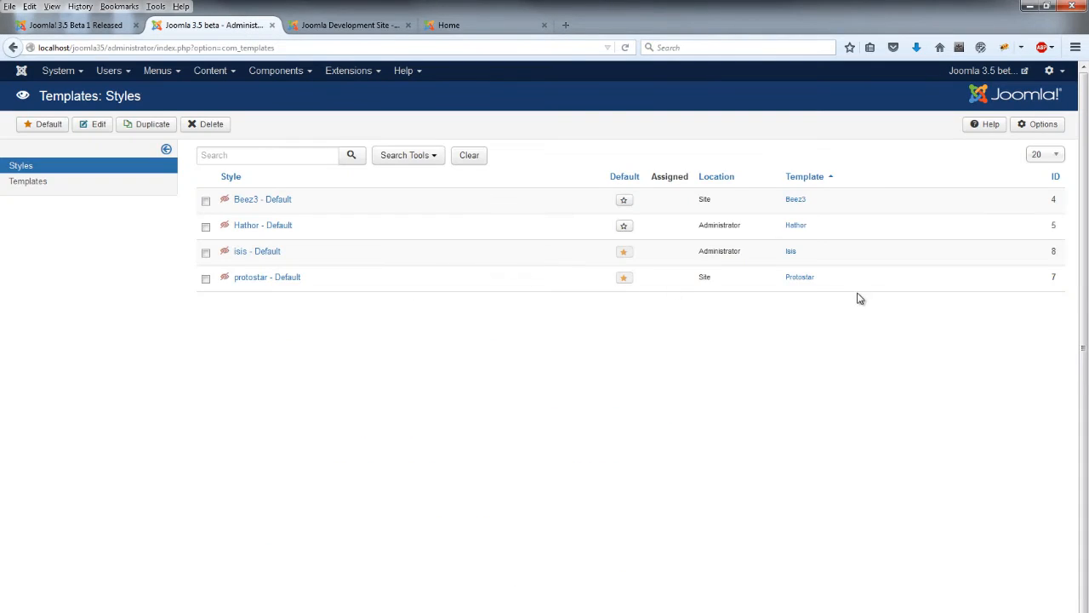
left_click(800, 278)
left_click(30, 210)
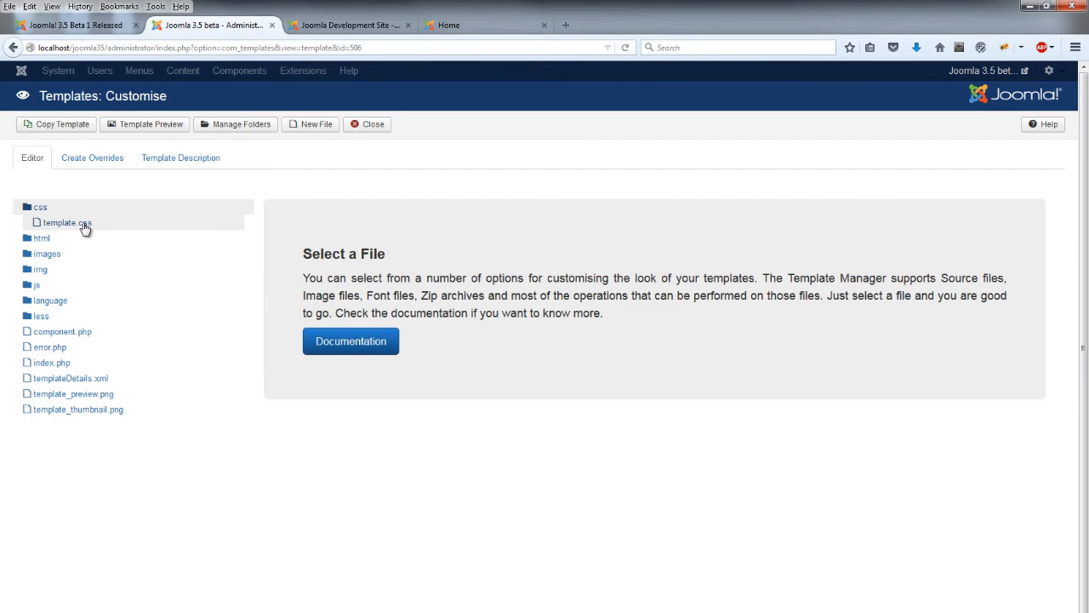
Glance at the front-end site, re-expand the css folder, and bring up the Protostar New File dialog
left_click(523, 25)
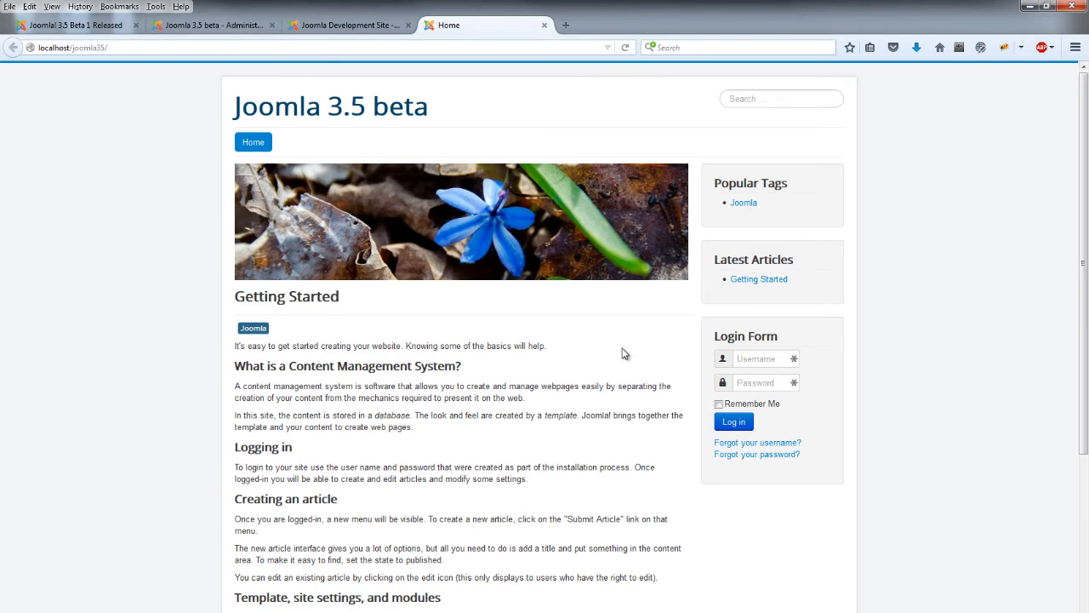
left_click(241, 27)
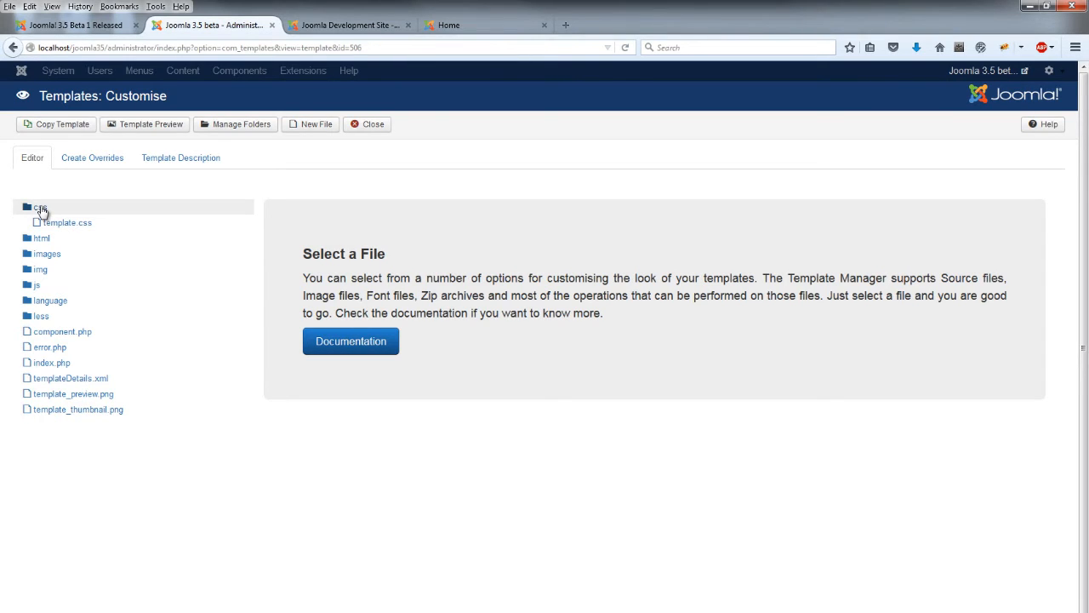
left_click(40, 208)
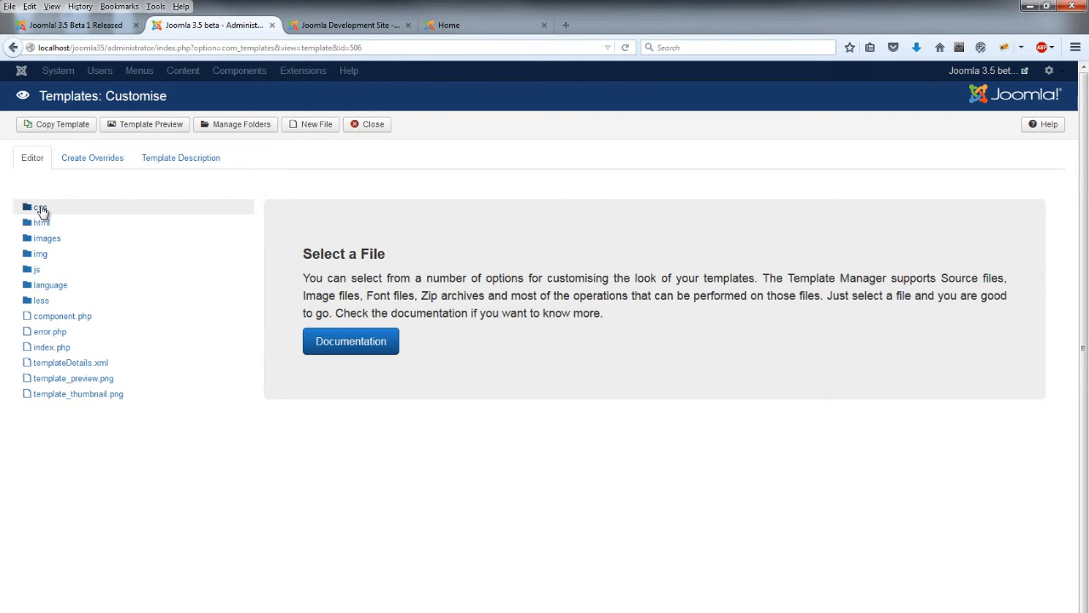
left_click(40, 209)
left_click(319, 124)
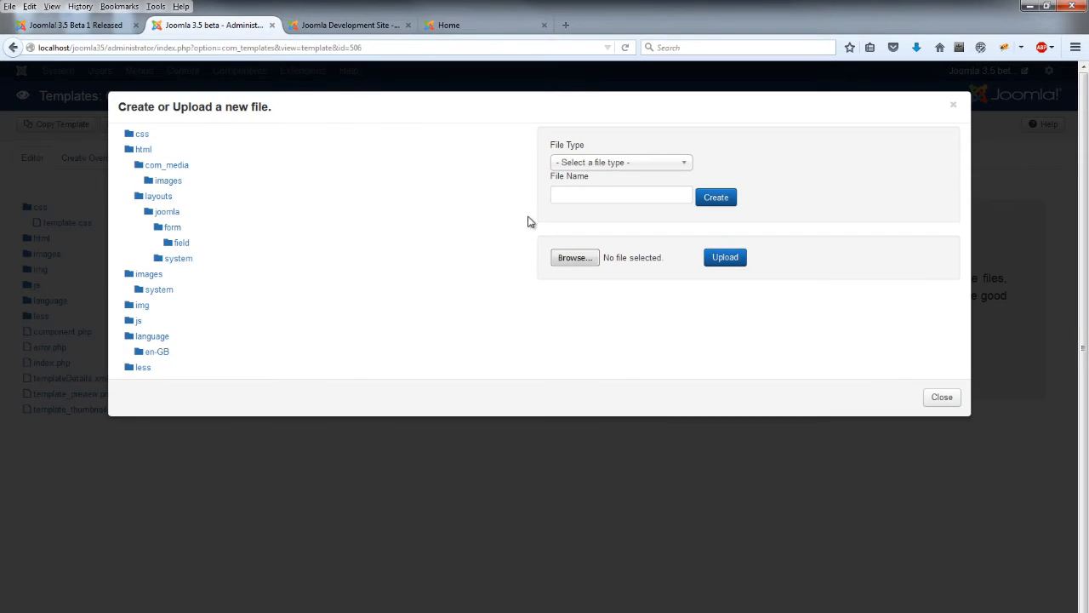
Create an empty user.css file in the Protostar css folder, with name 'user' and type css
left_click(138, 135)
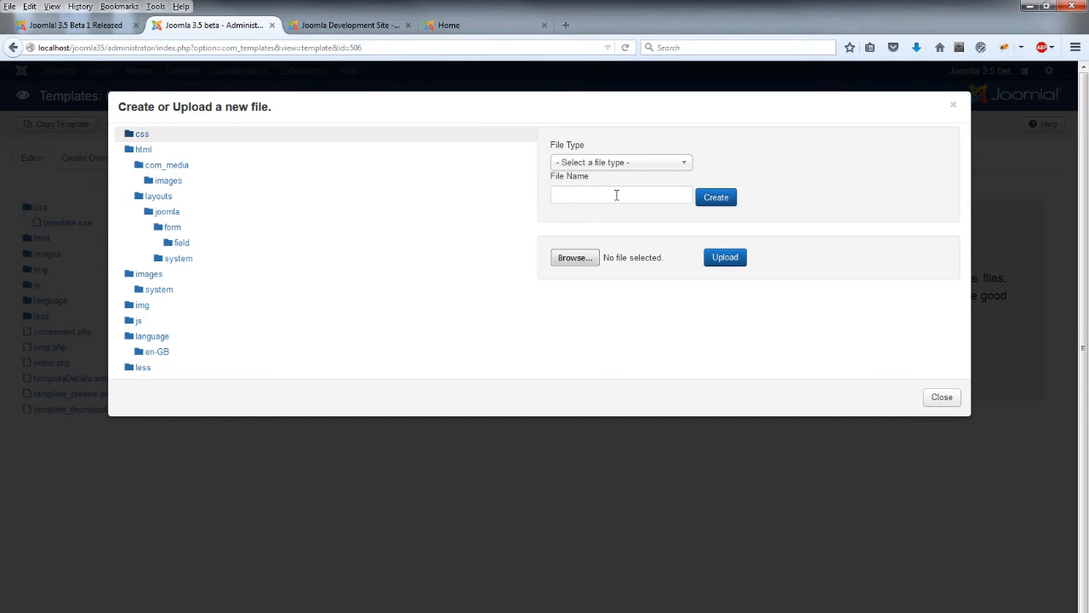
left_click(616, 195)
type("user")
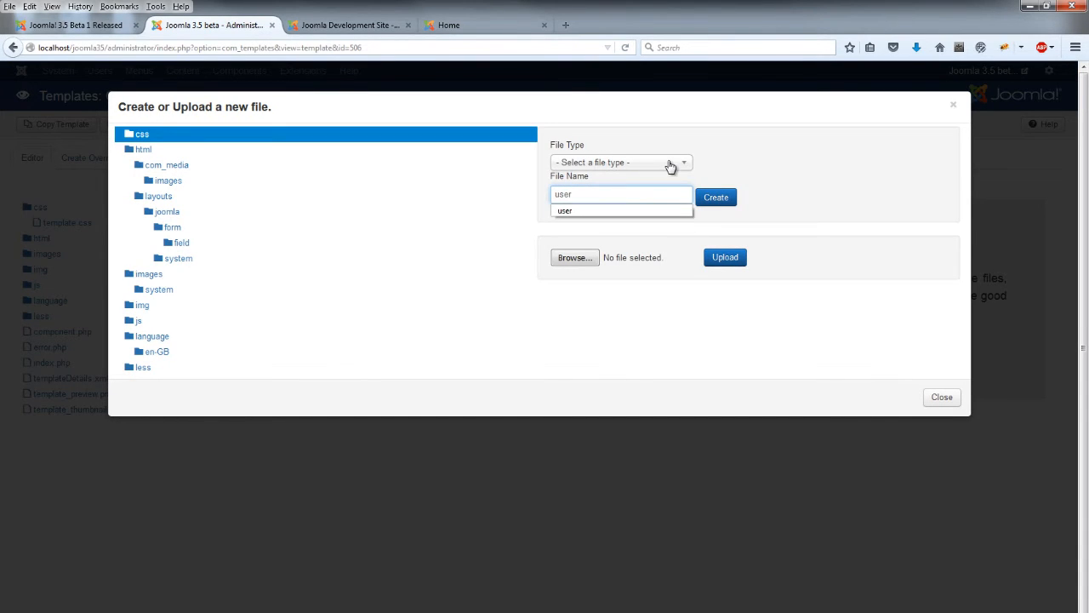
left_click(671, 165)
left_click(621, 196)
left_click(720, 206)
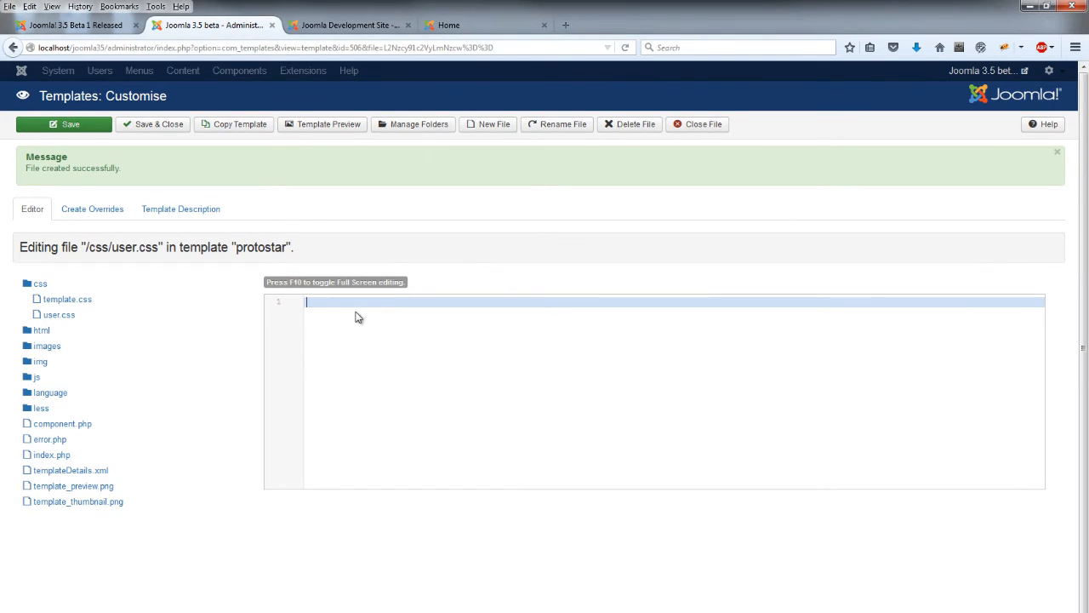
Save a red site-title rule in user.css, check the red title on the site, then expand the css folder
type(".site-title {     color: red; }")
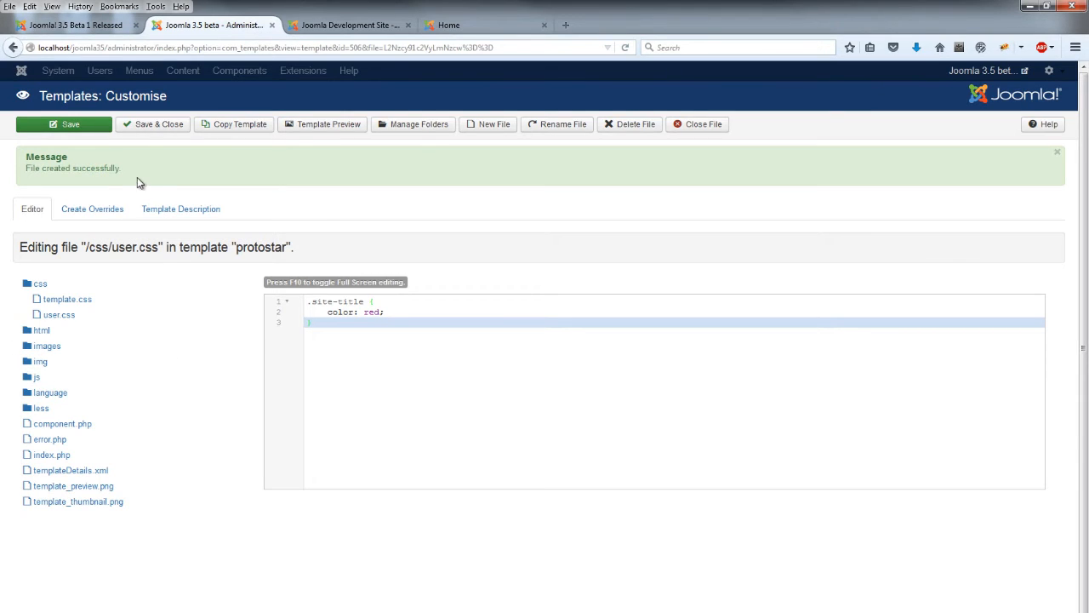
left_click(156, 127)
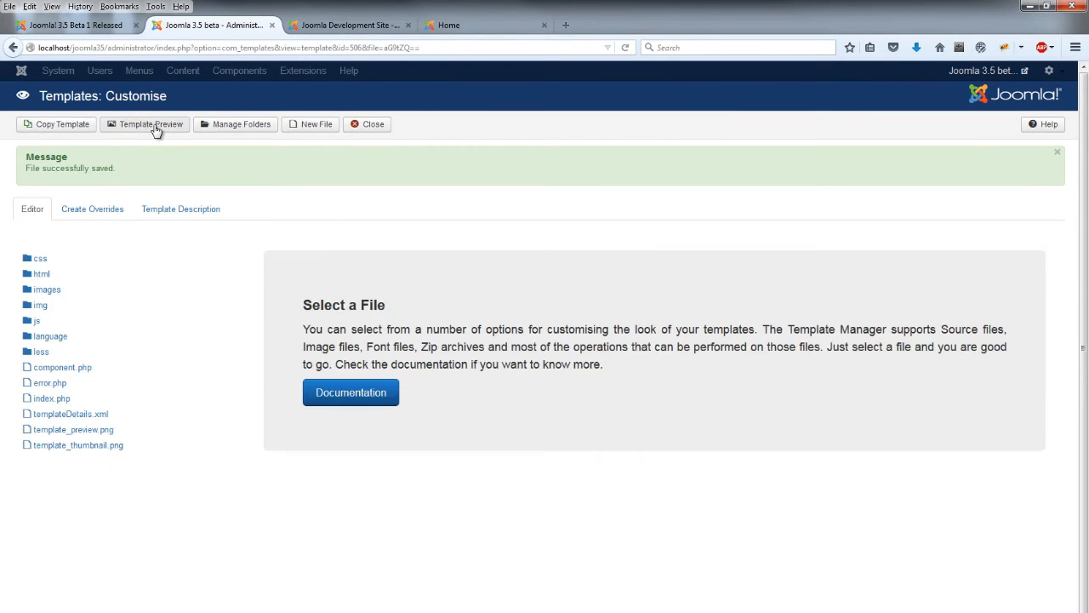
left_click(477, 29)
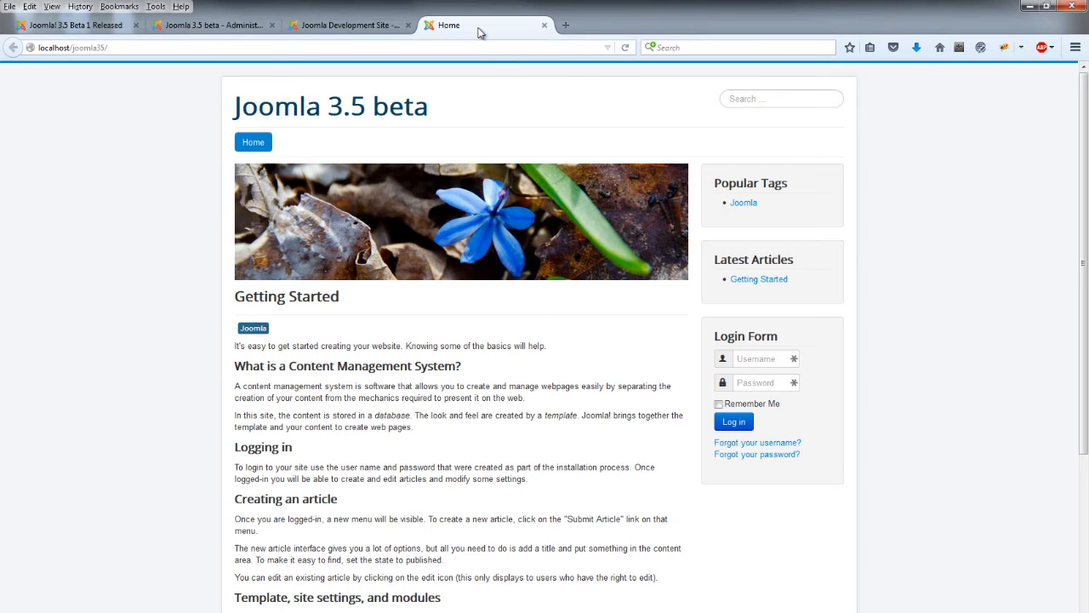
left_click(626, 48)
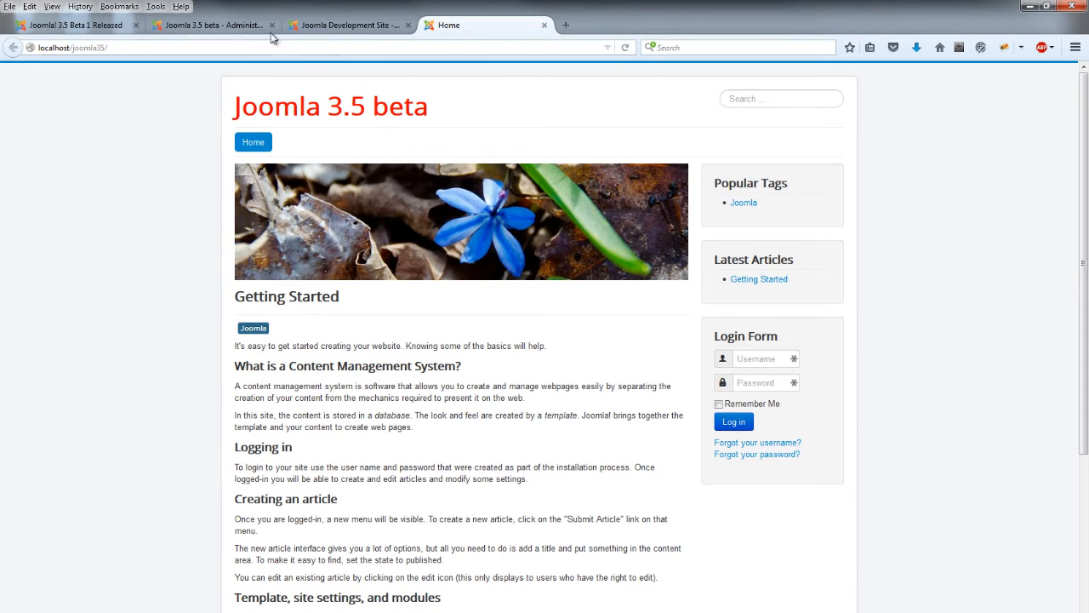
left_click(220, 25)
left_click(38, 259)
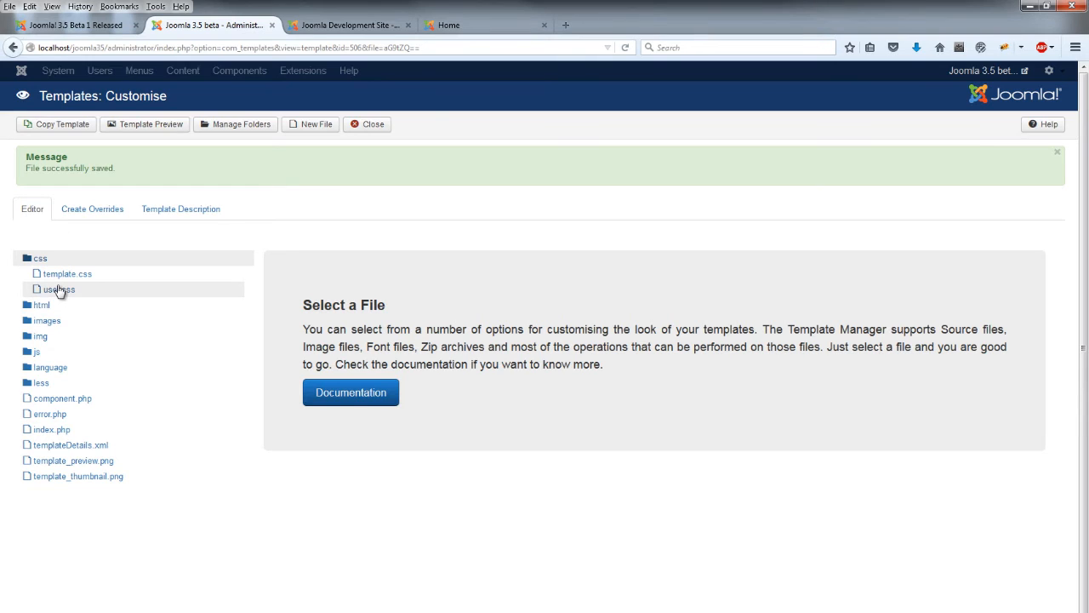
Open the template's index.php and highlight the '/css/user.css' check on line 49
left_click(63, 434)
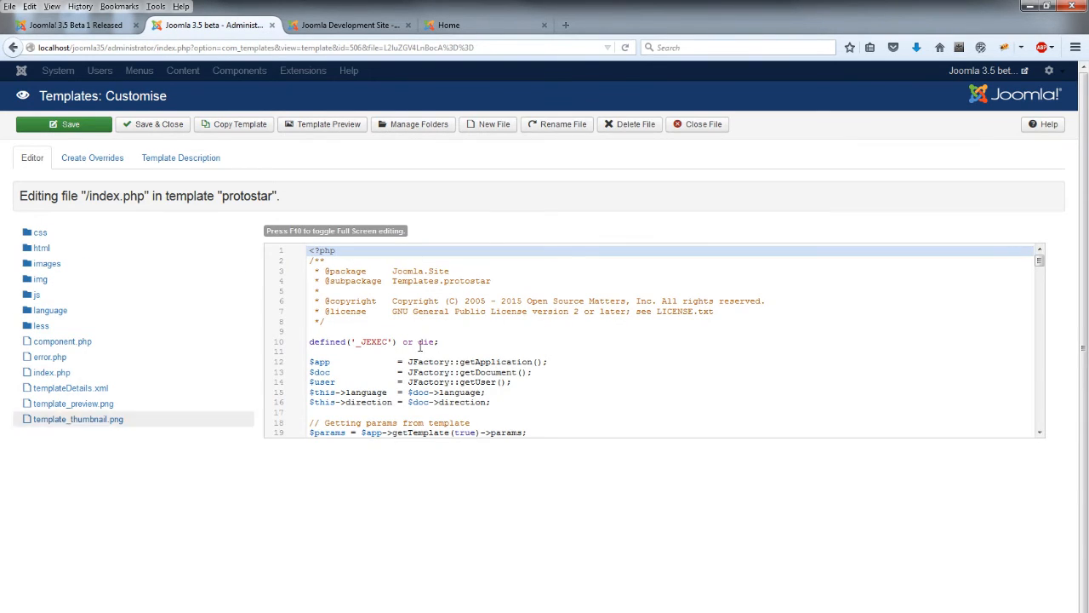
left_click_drag(1040, 260, 1044, 295)
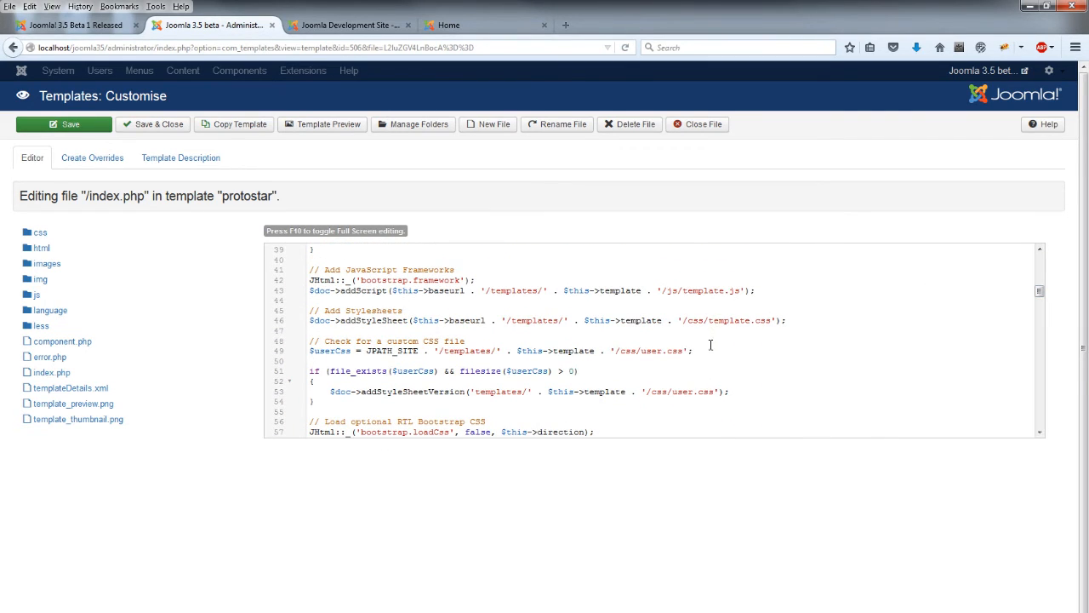
left_click_drag(684, 353, 646, 353)
Close index.php and skim the Beta 1 release announcement before returning to the template
left_click(694, 126)
left_click(80, 25)
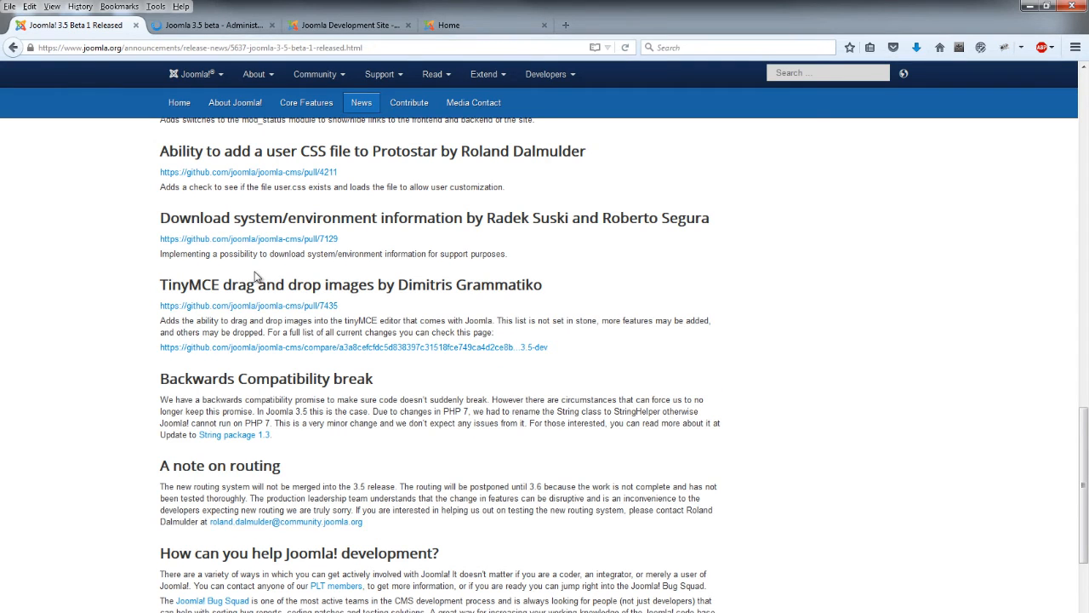
scroll(153, 252, "down", 2)
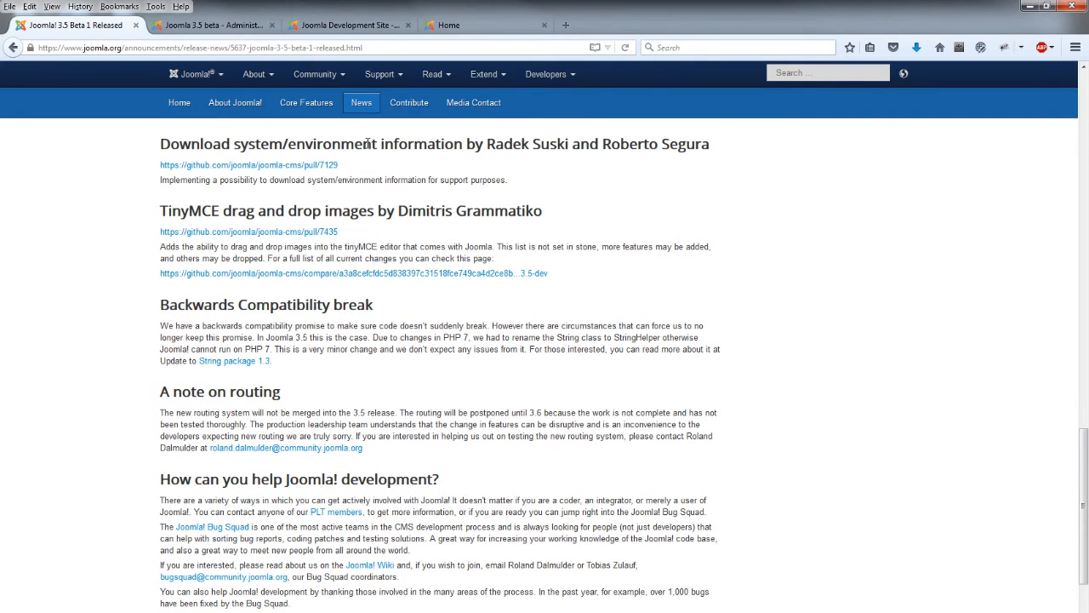
left_click(234, 29)
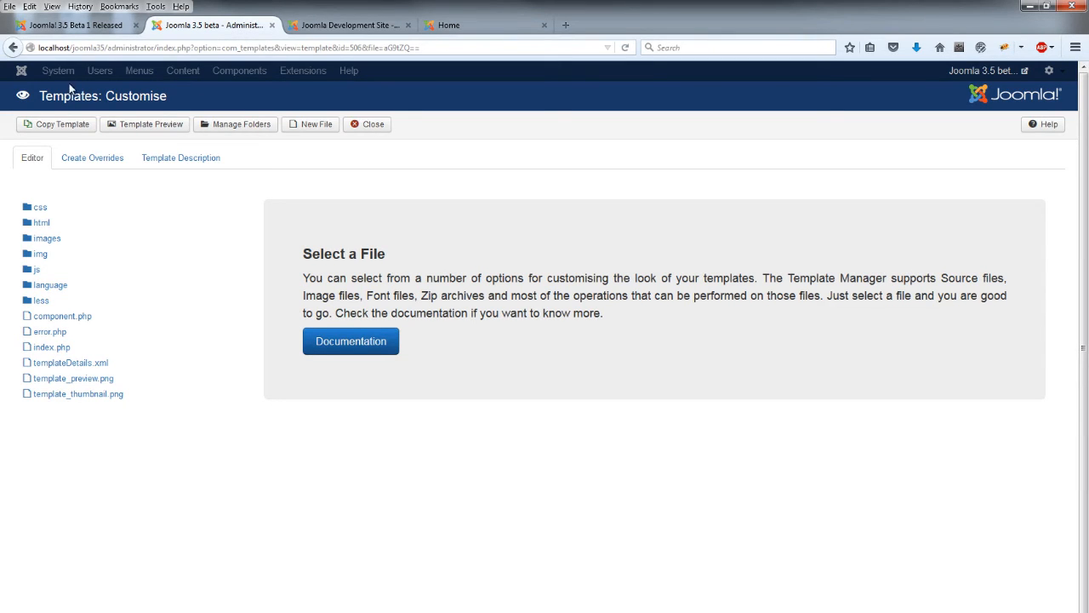
Close the template customiser, view System Information, then move to the Development Site's admin
left_click(375, 126)
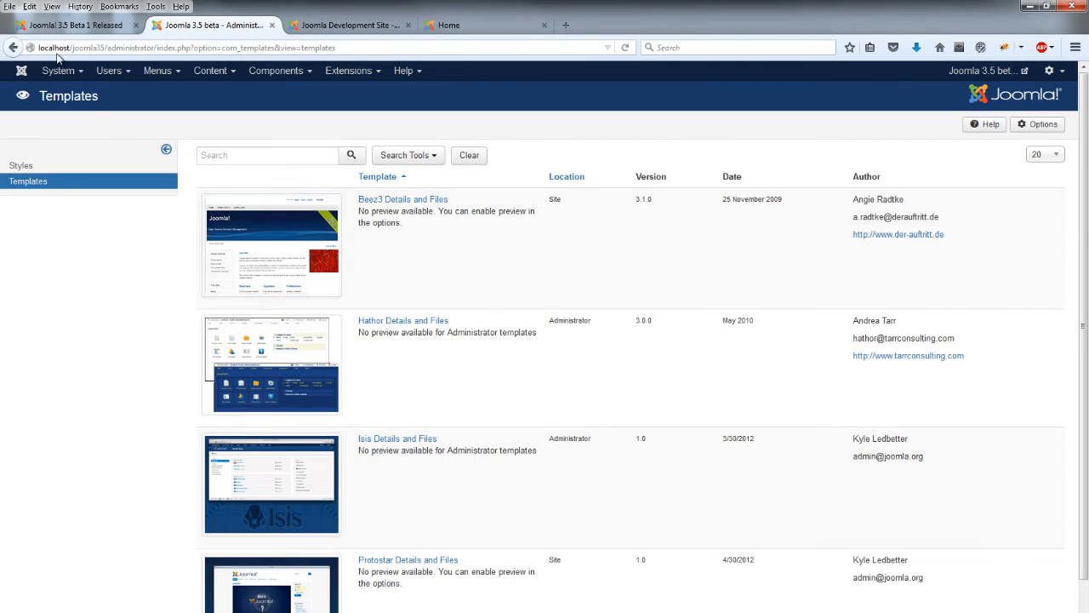
left_click(55, 72)
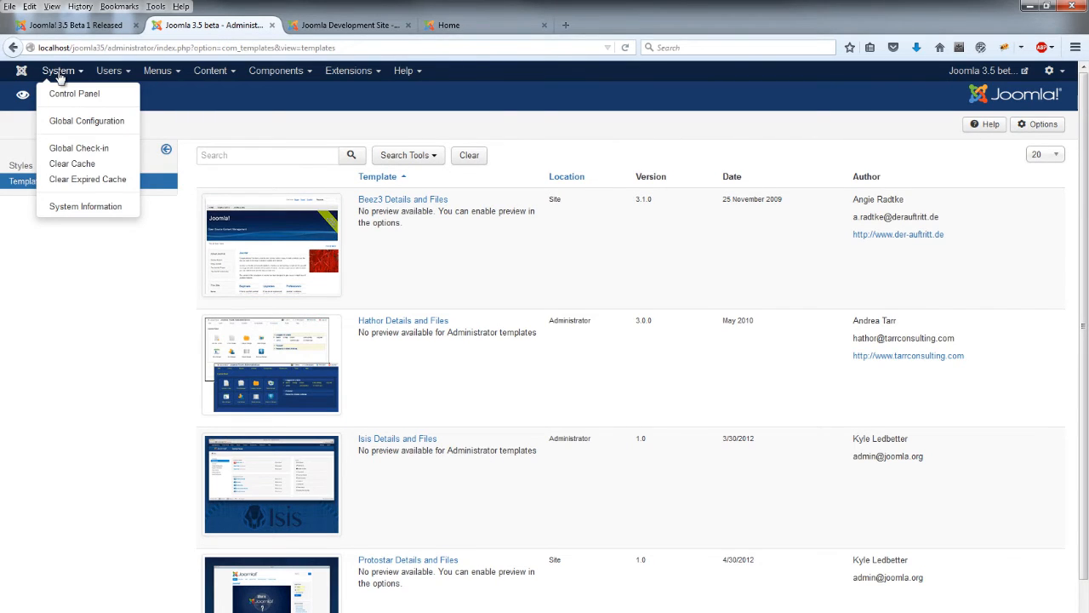
left_click(78, 207)
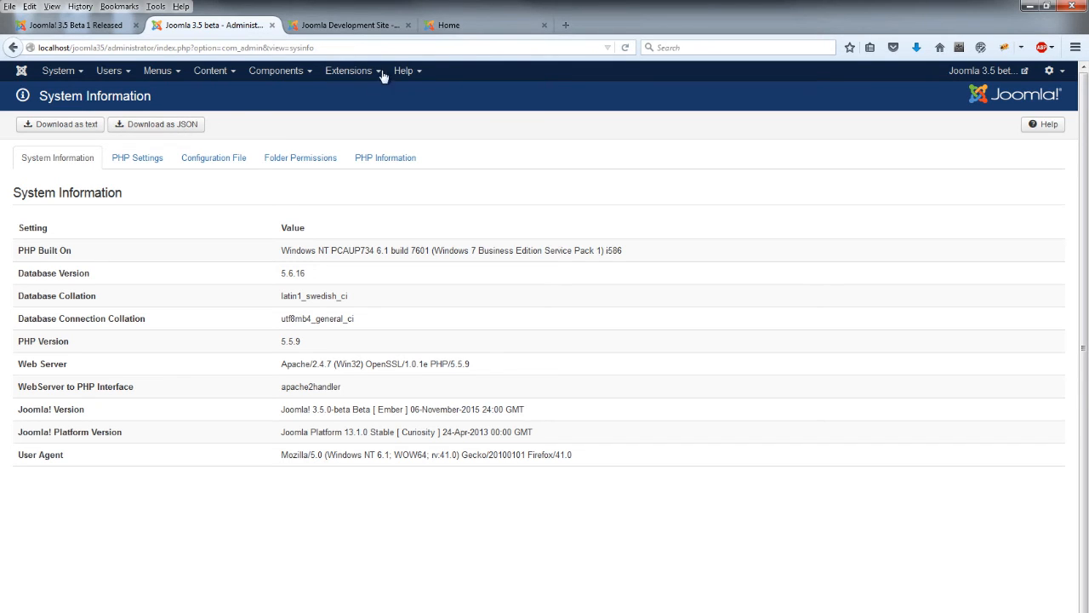
left_click(473, 26)
left_click(316, 26)
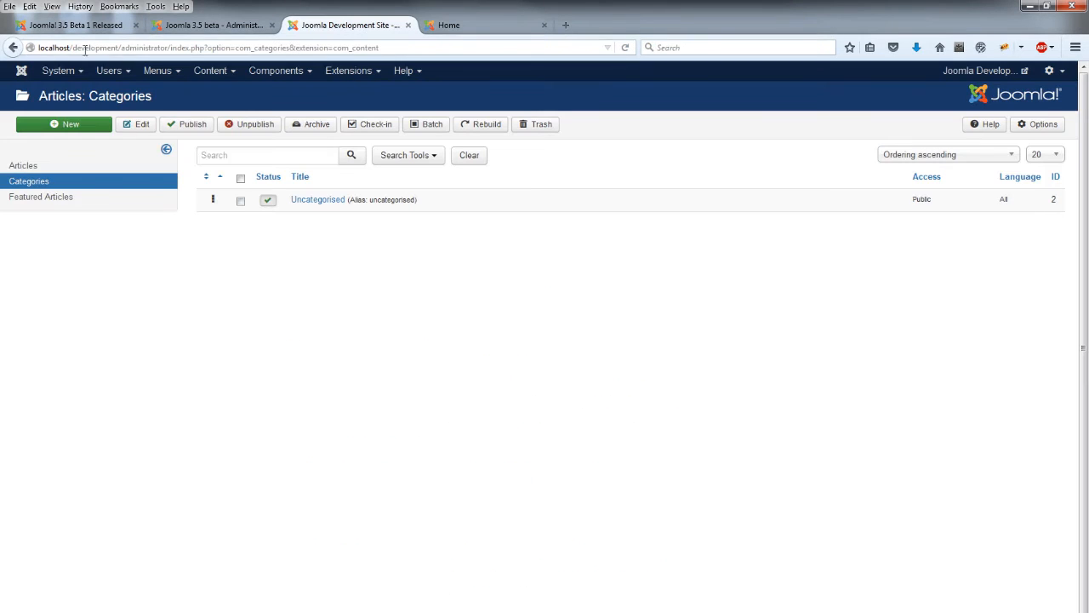
View the 3.4.5 Development Site's System Information, then return to the 3.5 beta's System Information
left_click(57, 71)
left_click(95, 213)
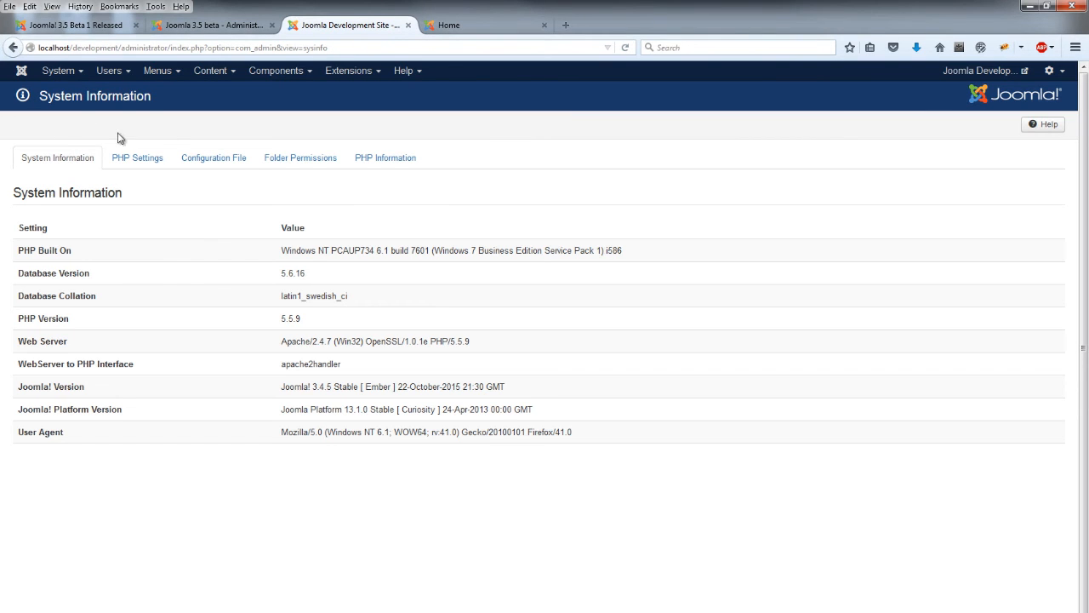
left_click(208, 25)
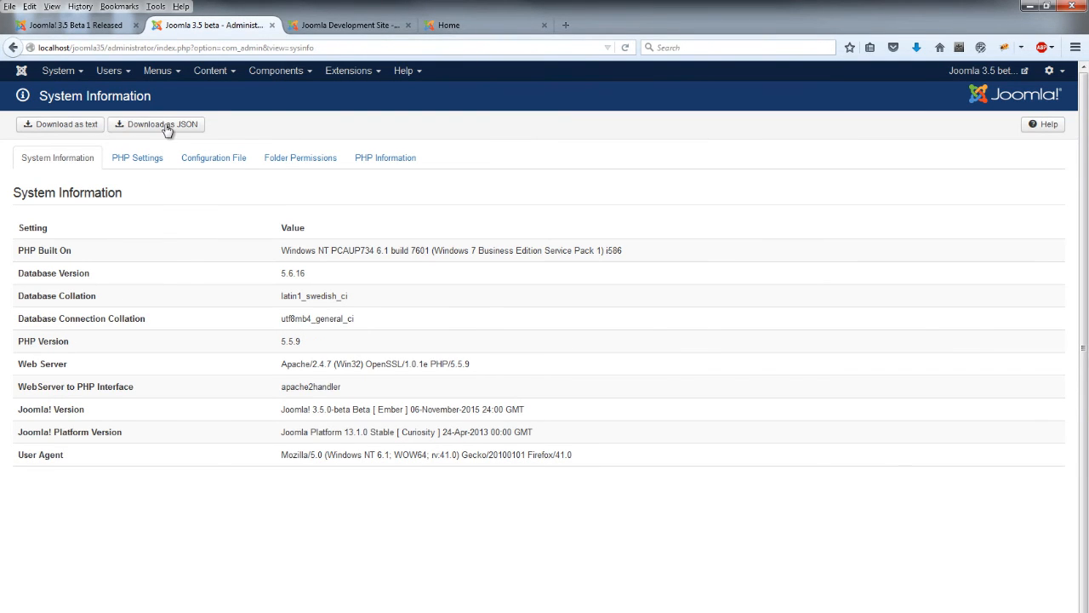
left_click(98, 28)
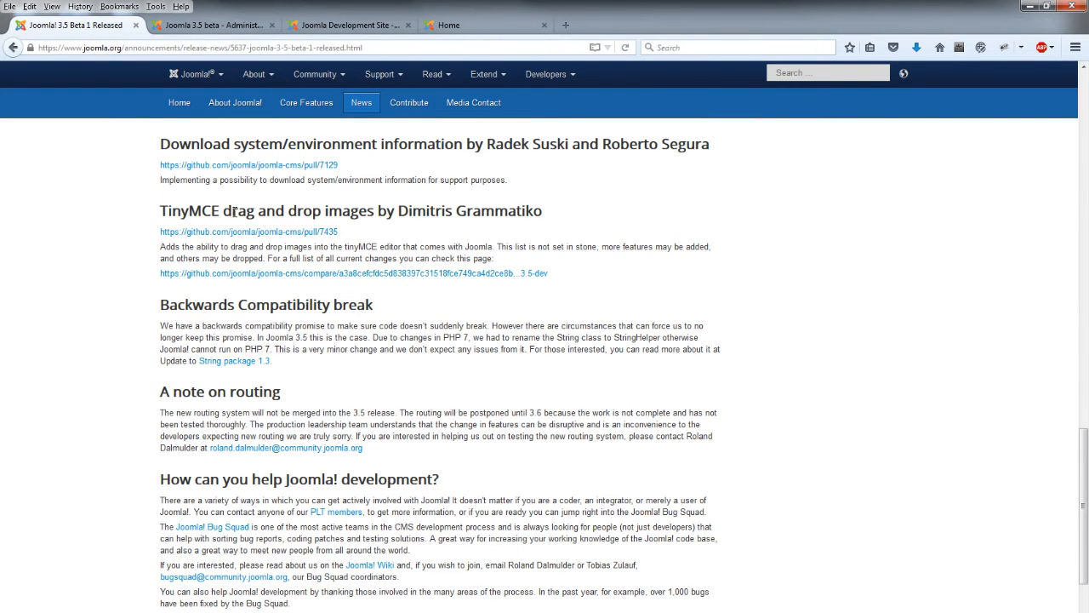
left_click(215, 25)
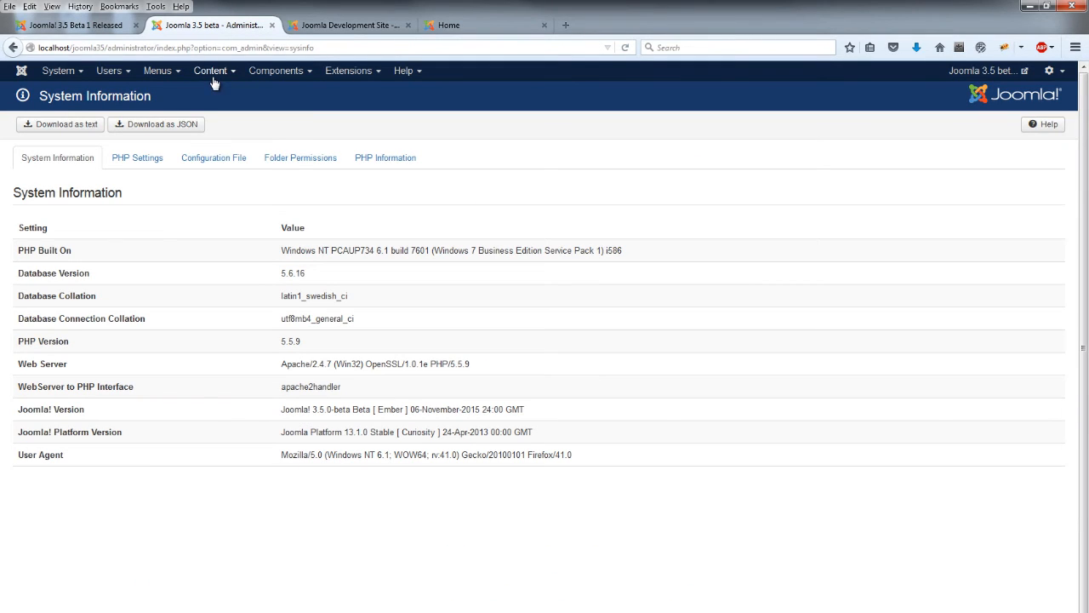
Start a new article from Content > Articles > Add New Article
left_click(213, 80)
mouse_move(220, 96)
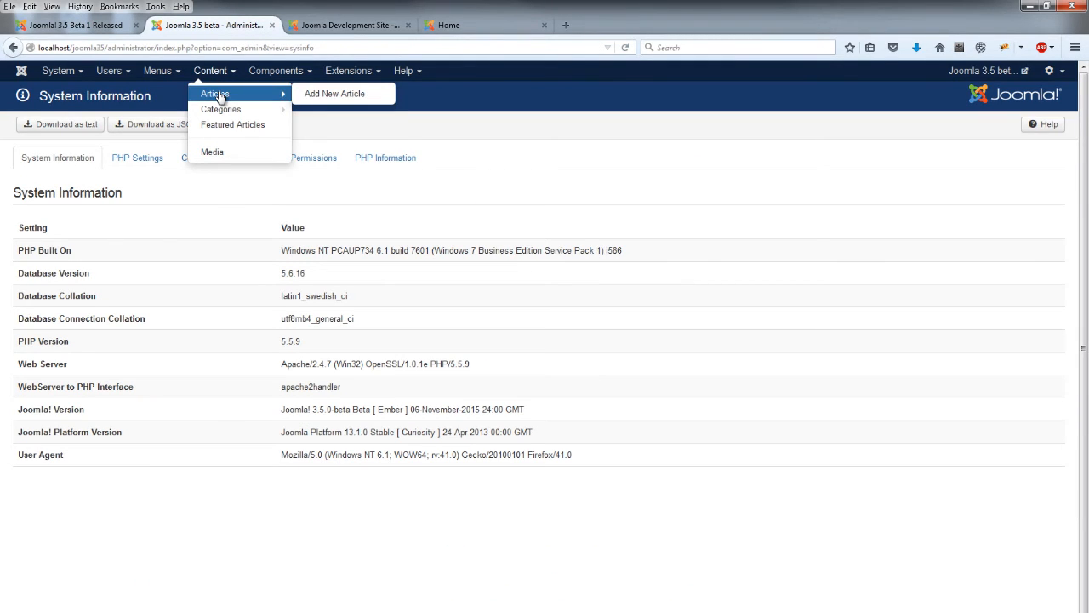
left_click(335, 95)
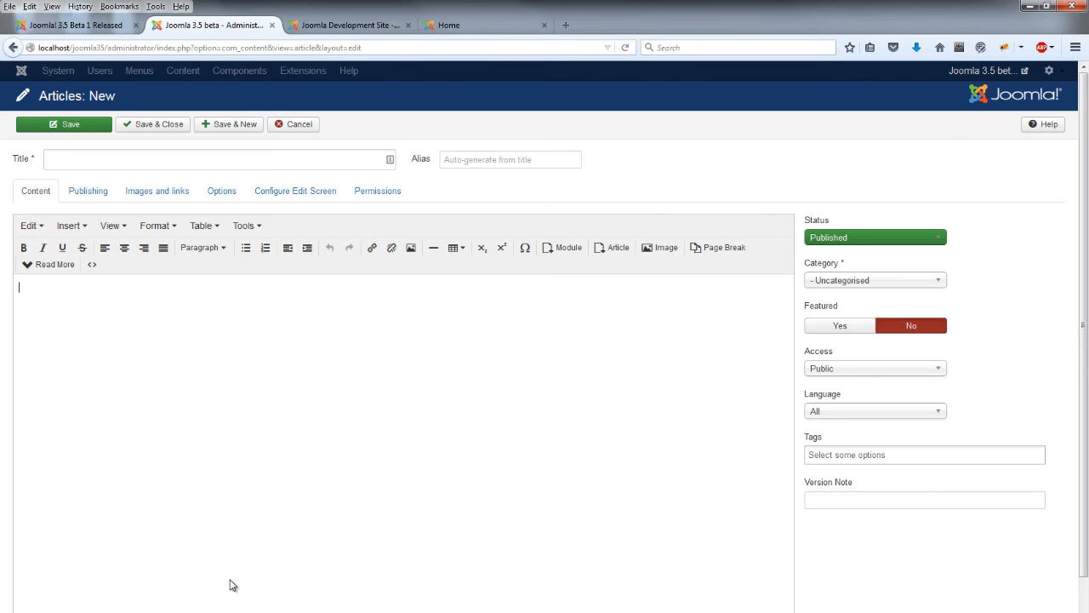
Drag Koala.jpg into the article body and dismiss the file-already-exists warning
key("alt+Tab")
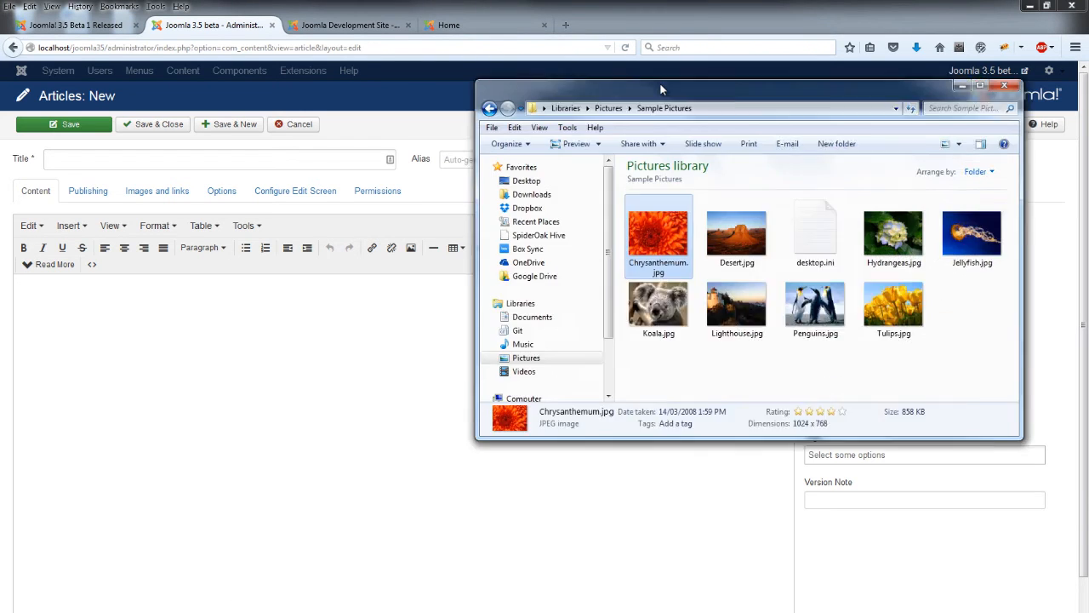
left_click(647, 353)
left_click_drag(647, 353, 173, 413)
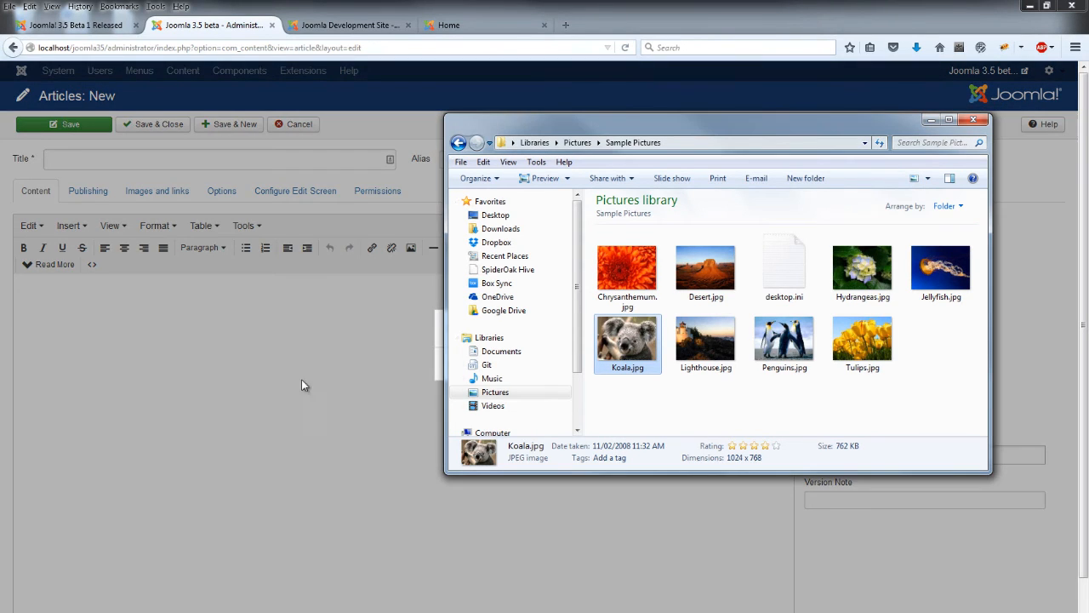
left_click(927, 119)
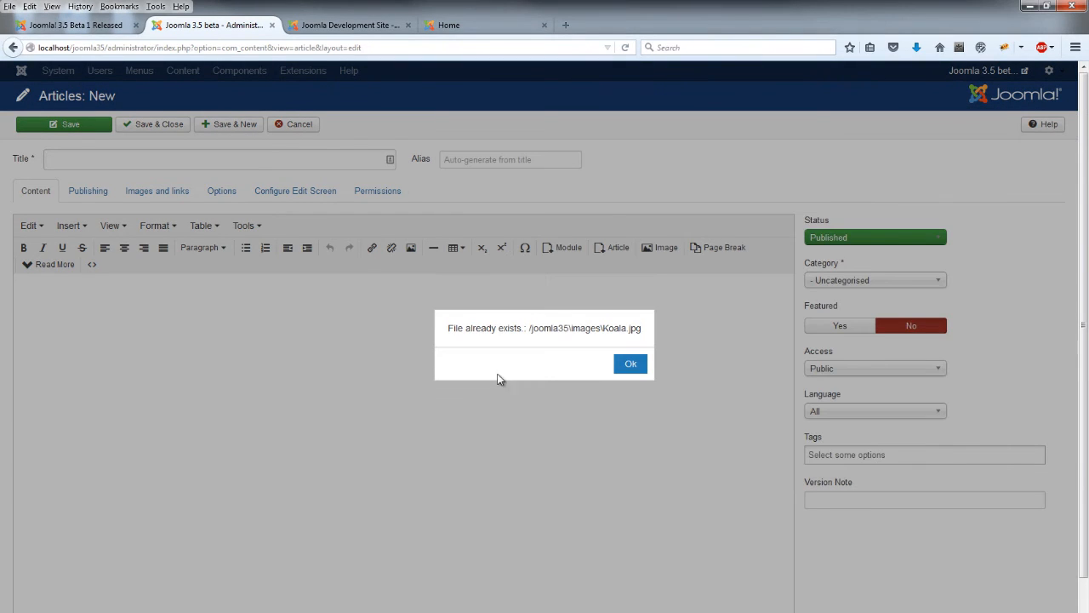
left_click(630, 365)
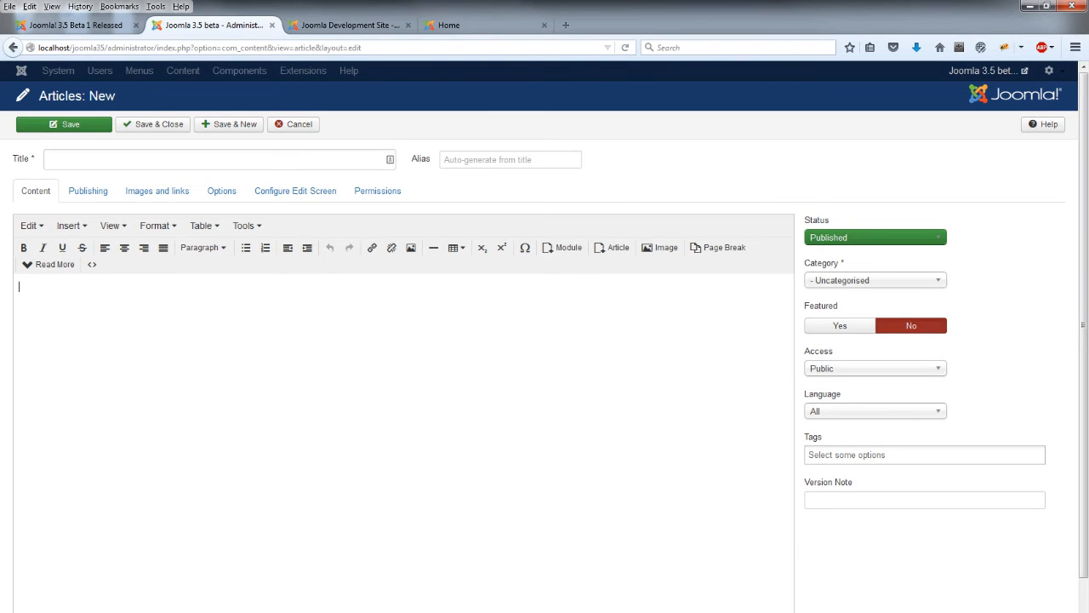
Drag Chrysanthemum.jpg into the article body and bring up the Image browser
key("alt+Tab")
left_click(628, 267)
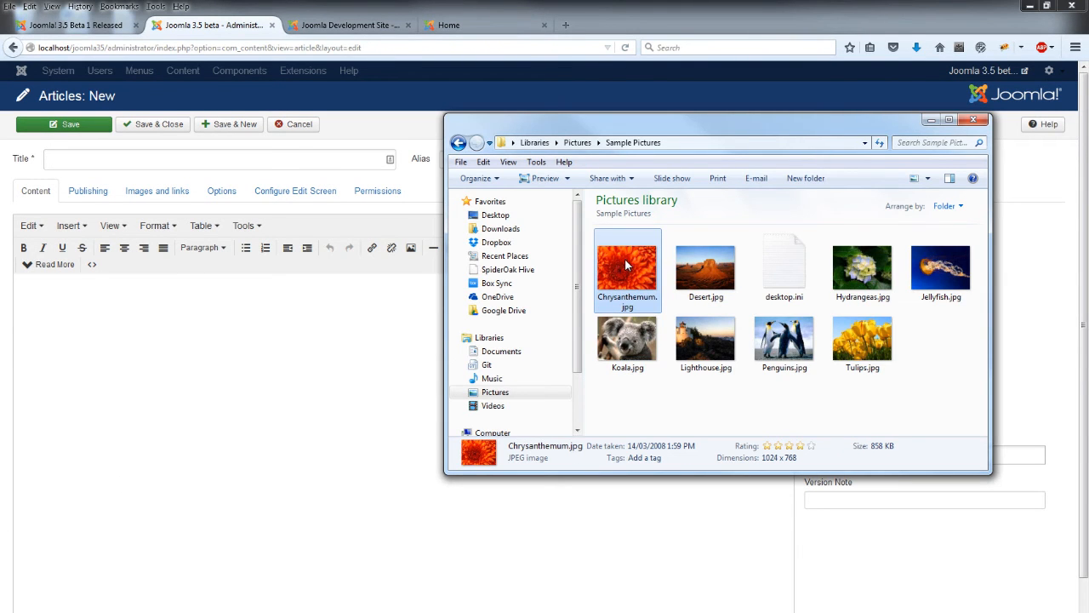
left_click_drag(627, 266, 204, 408)
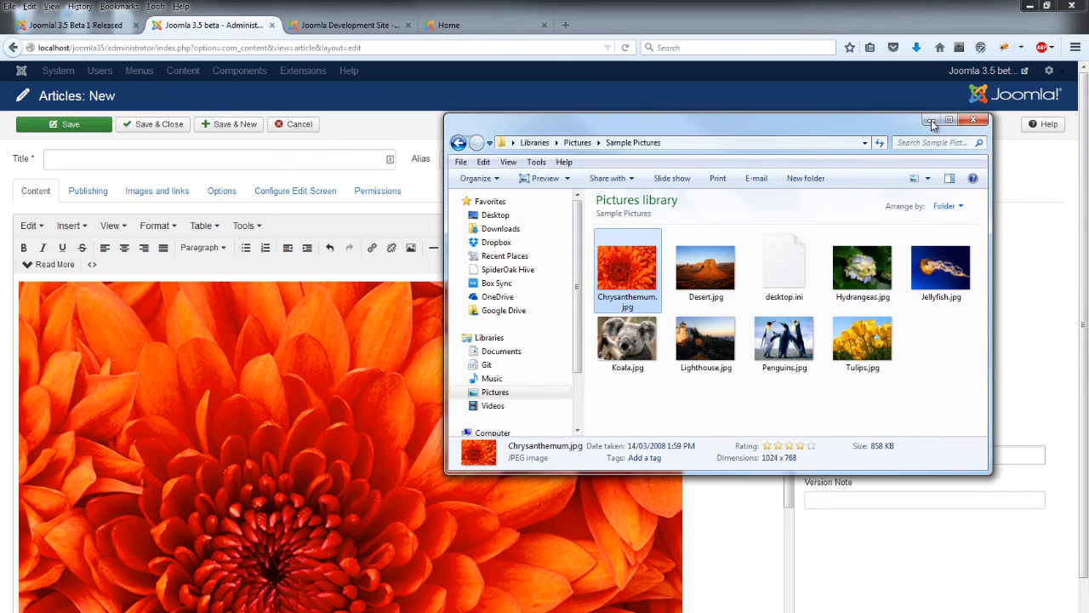
left_click(931, 120)
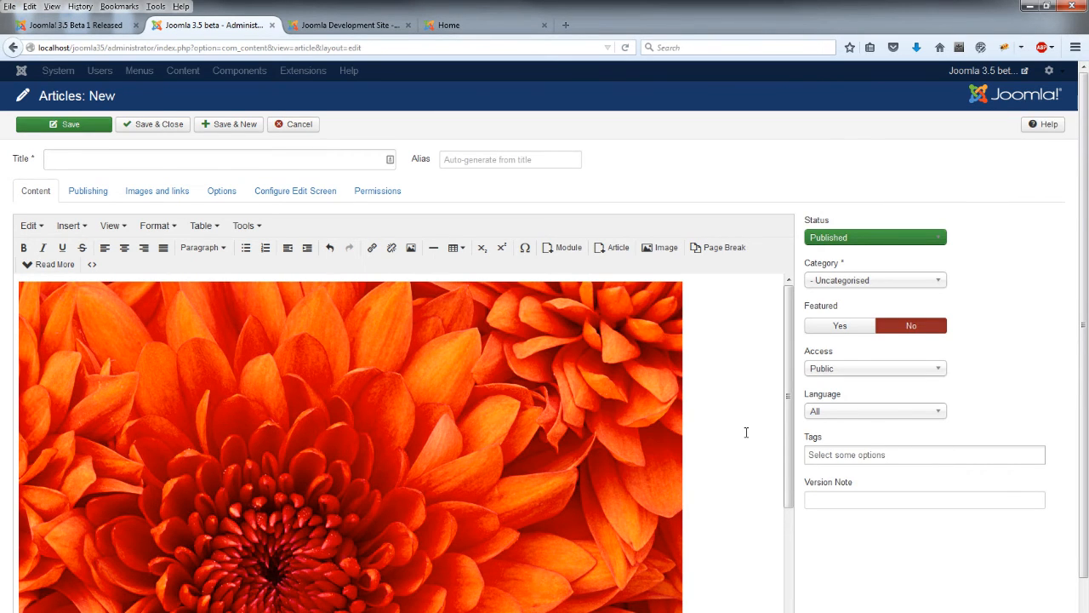
left_click(661, 248)
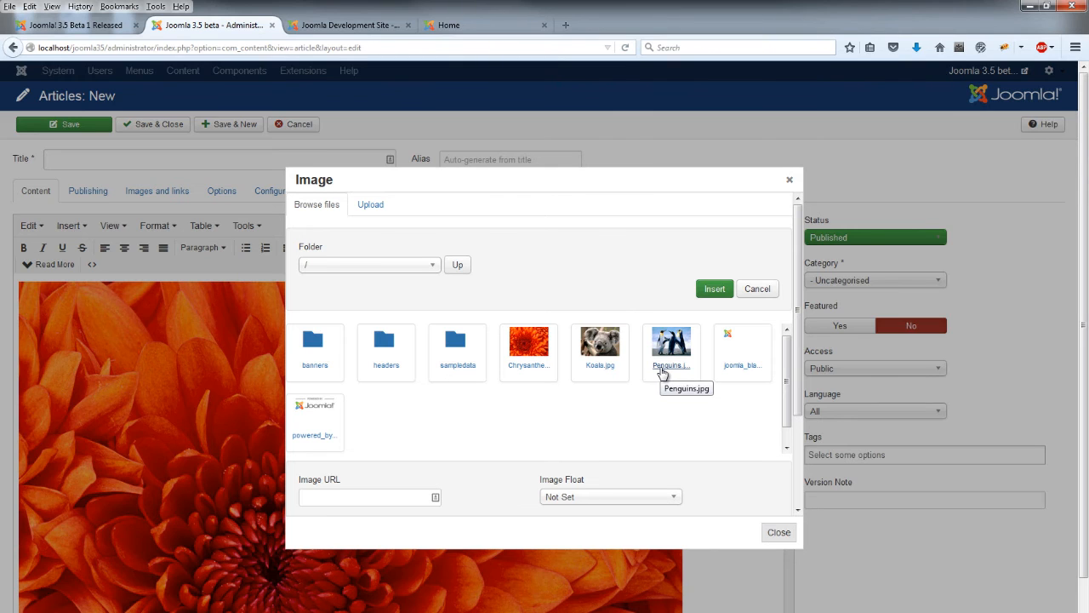
Close the Image browser dialog over the new article
left_click(790, 180)
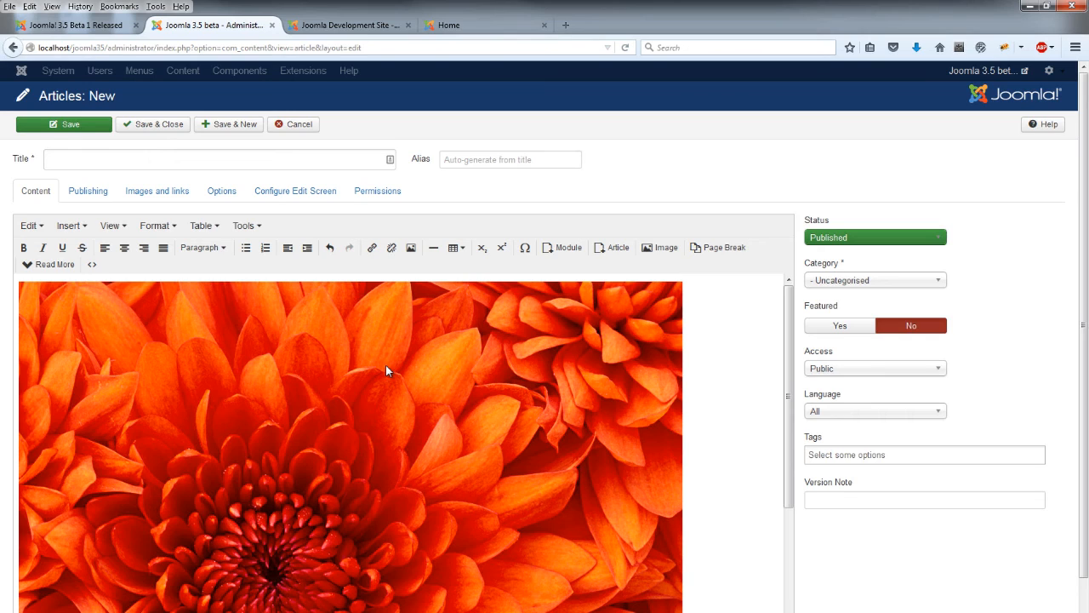
Cancel the unsaved article and scroll through the Beta 1 release announcement
left_click(294, 125)
left_click(85, 27)
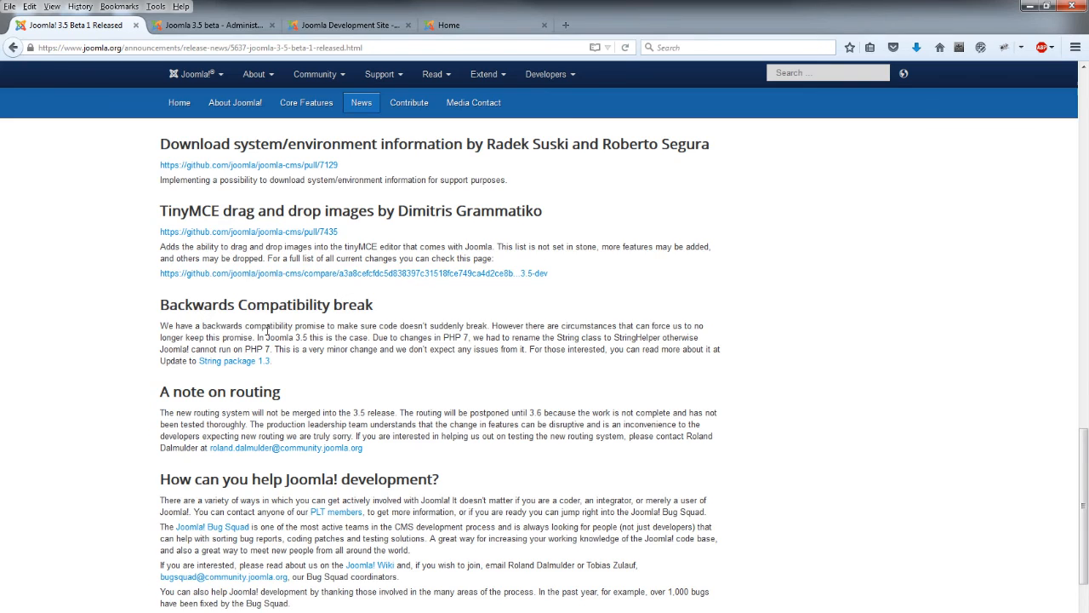
scroll(269, 331, "down", 2)
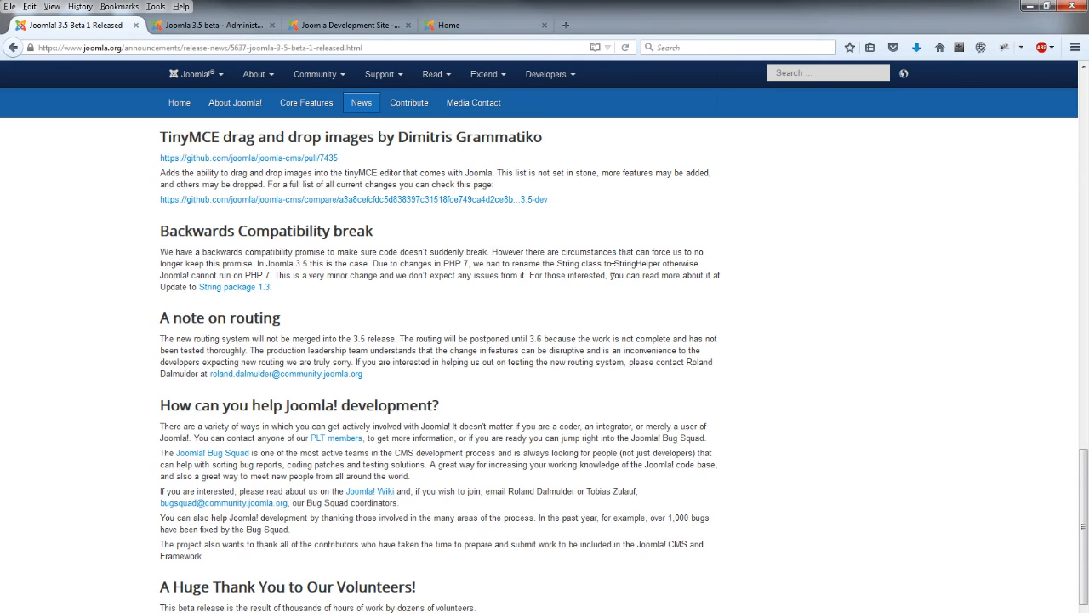
Highlight StringHelper in the compatibility note, then return to the top of the announcement
left_click_drag(556, 265, 580, 265)
double_click(622, 265)
scroll(490, 373, "up", 3)
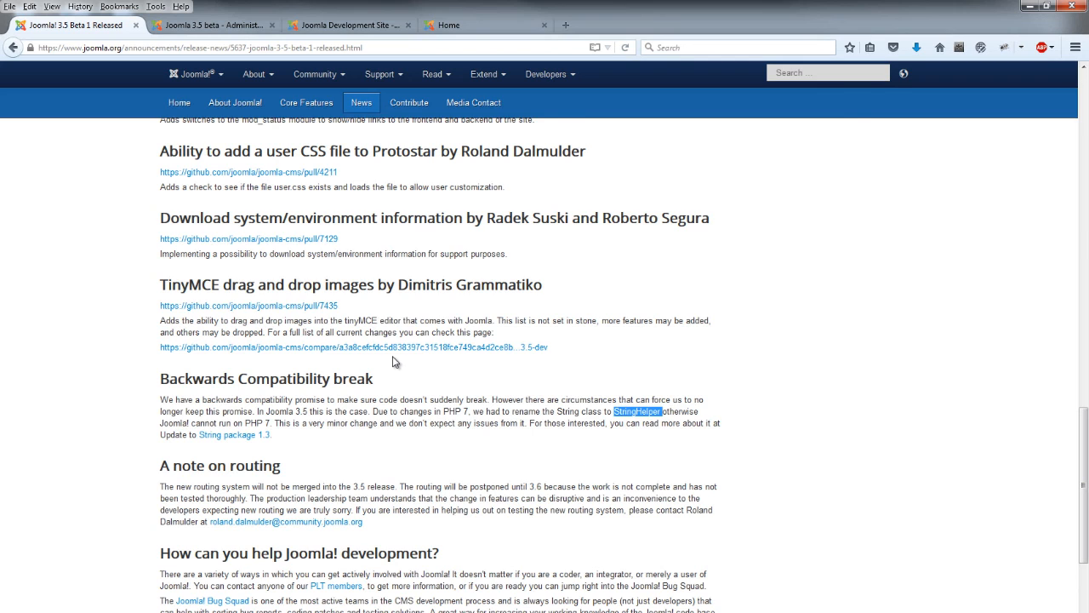
key("Home")
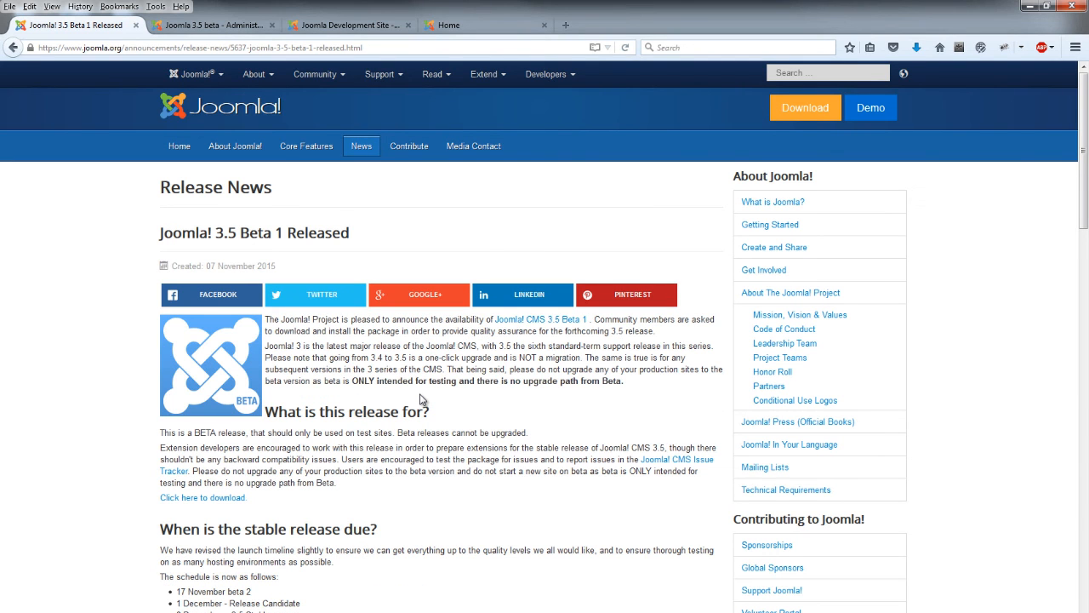